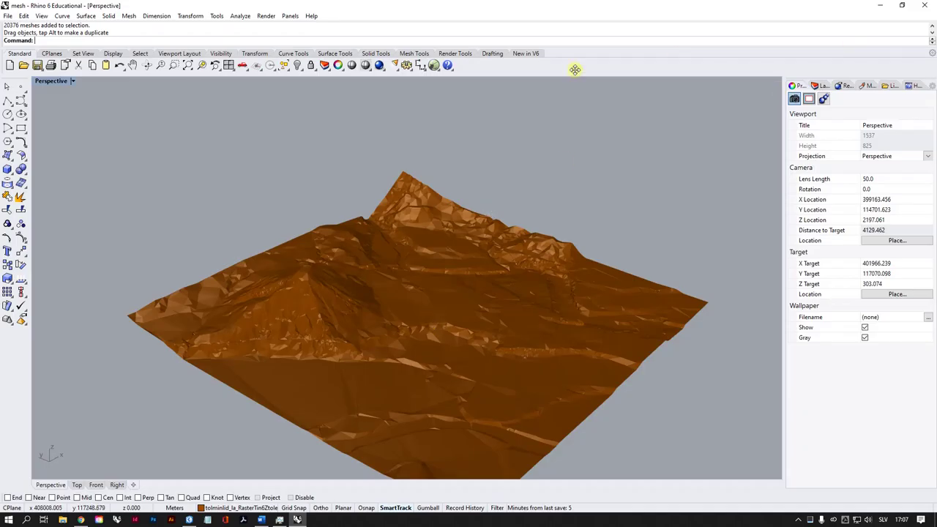
- Minimize the Rhino 6 window that holds the shaded terrain mesh to reveal the desktop
{"action": "left_click", "coordinate": [880, 6]}
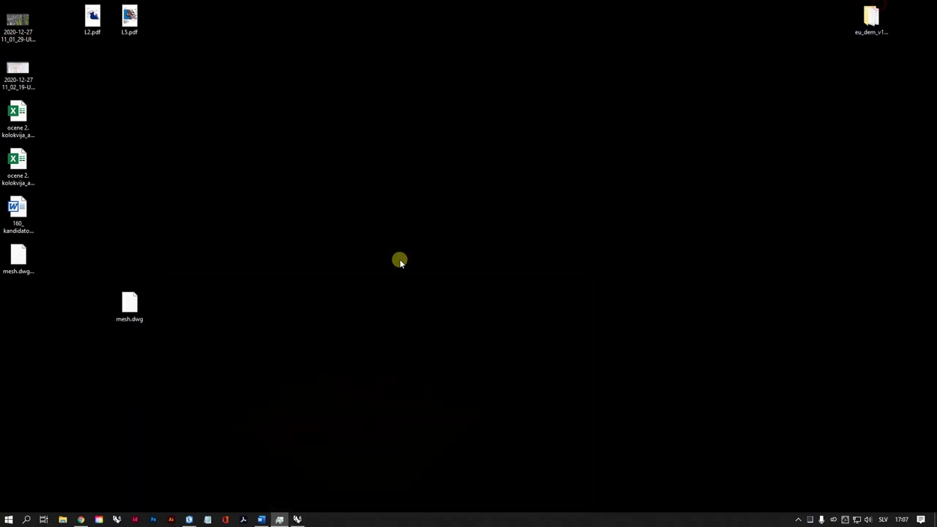
- Bring ArcGIS Pro back and tilt the TolminLID point cloud to a steeper view
{"action": "left_click", "coordinate": [183, 521]}
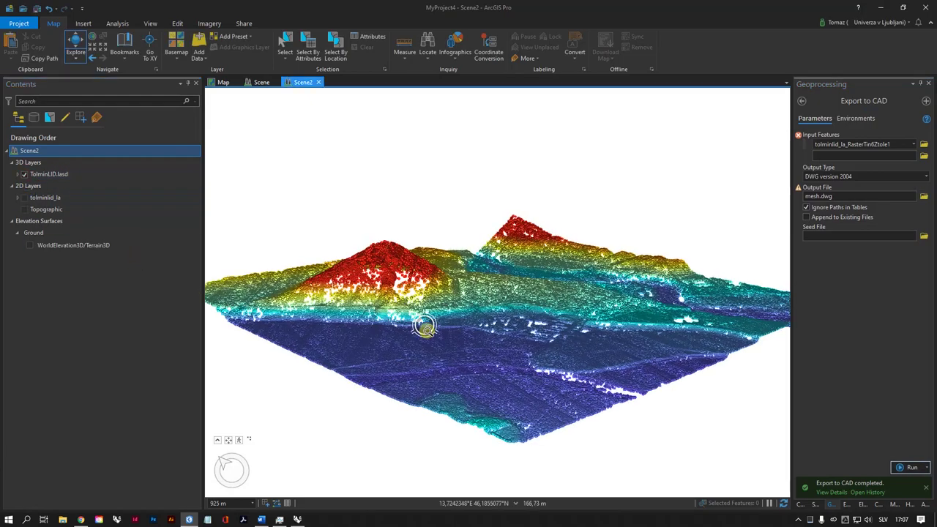
{"action": "left_click_drag", "start_coordinate": [432, 322], "coordinate": [459, 345]}
{"action": "scroll", "coordinate": [584, 369], "scroll_direction": "up", "scroll_amount": 3}
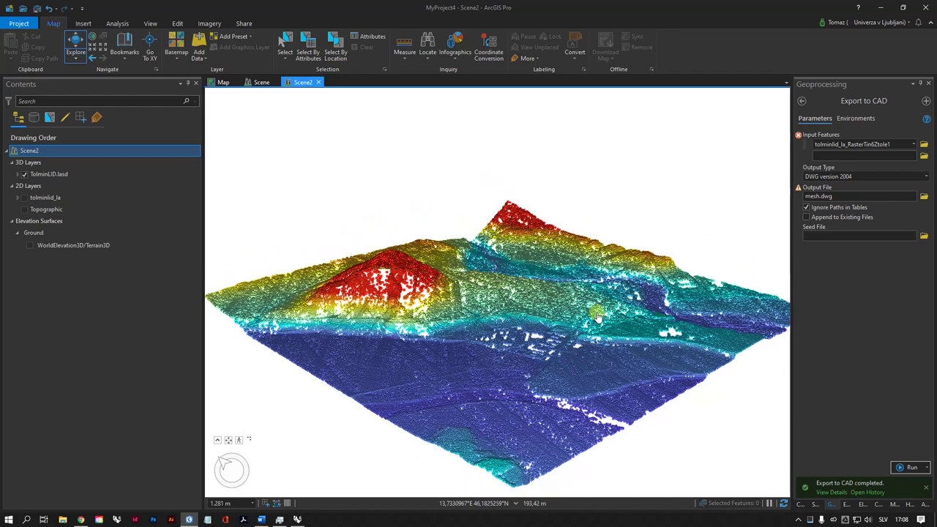
- Hide TolminLID.lasd and show the tolminlid_la raster and the WorldElevation3D/Terrain3D ground
{"action": "left_click", "coordinate": [24, 175]}
{"action": "left_click", "coordinate": [25, 198]}
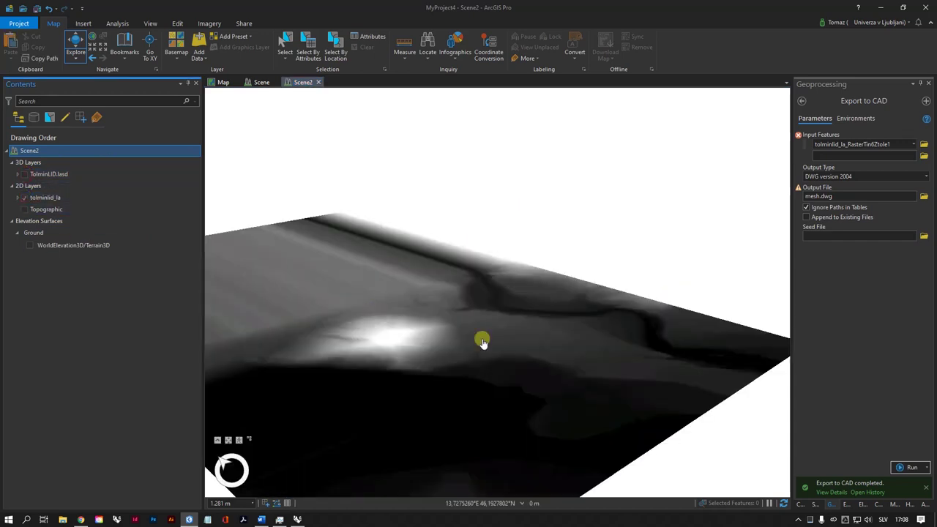
{"action": "left_click", "coordinate": [30, 246]}
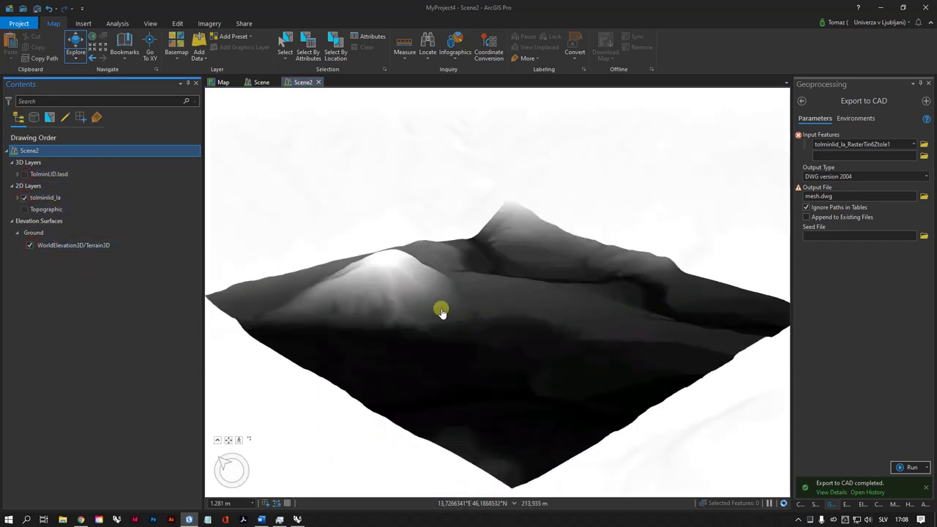
{"action": "scroll", "coordinate": [446, 319], "scroll_direction": "up", "scroll_amount": 2}
{"action": "scroll", "coordinate": [452, 345], "scroll_direction": "down", "scroll_amount": 2}
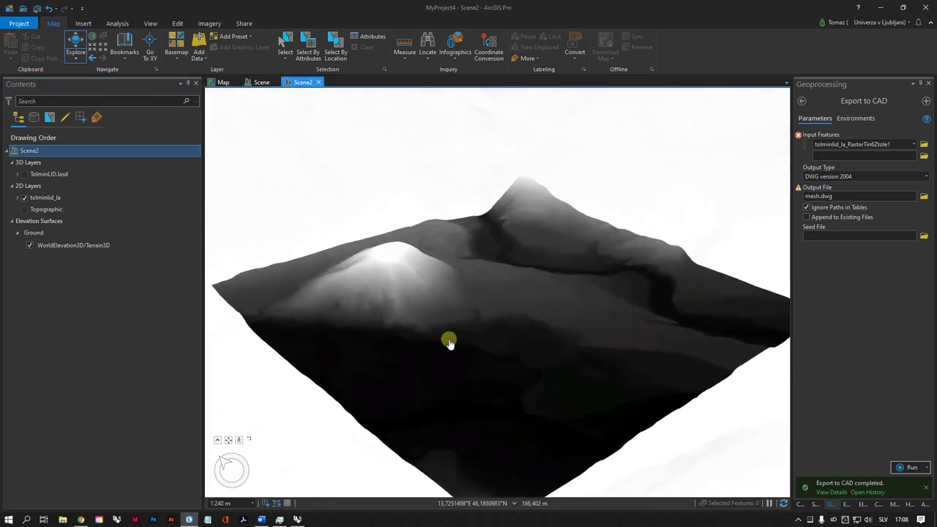
- Return Geoprocessing to the 'export to cad' results and pull the terrain view back
{"action": "left_click", "coordinate": [801, 101]}
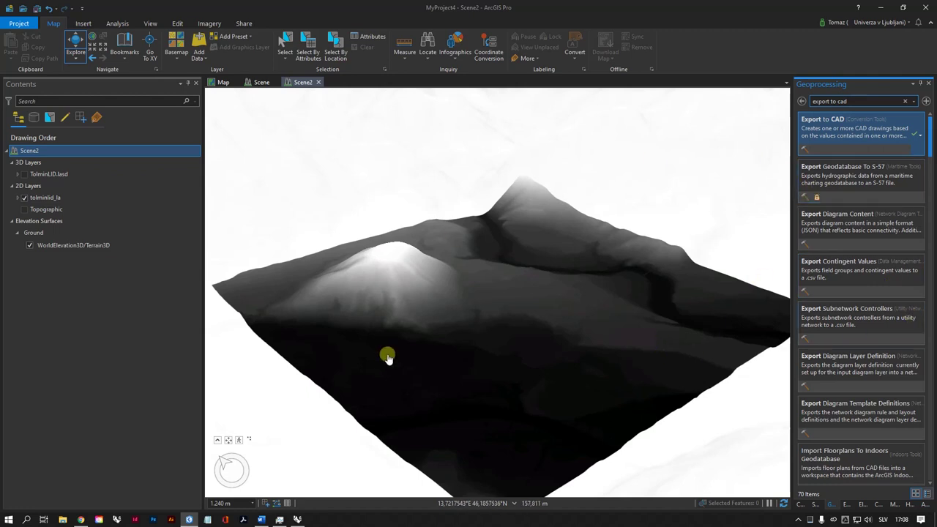
{"action": "left_click_drag", "start_coordinate": [432, 306], "coordinate": [450, 323]}
{"action": "scroll", "coordinate": [488, 320], "scroll_direction": "up", "scroll_amount": 2}
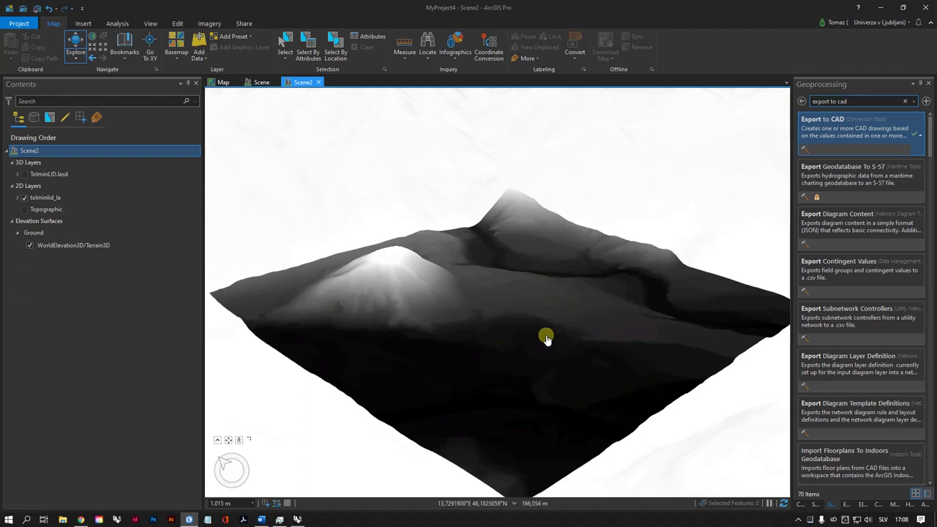
{"action": "scroll", "coordinate": [498, 345], "scroll_direction": "down", "scroll_amount": 1}
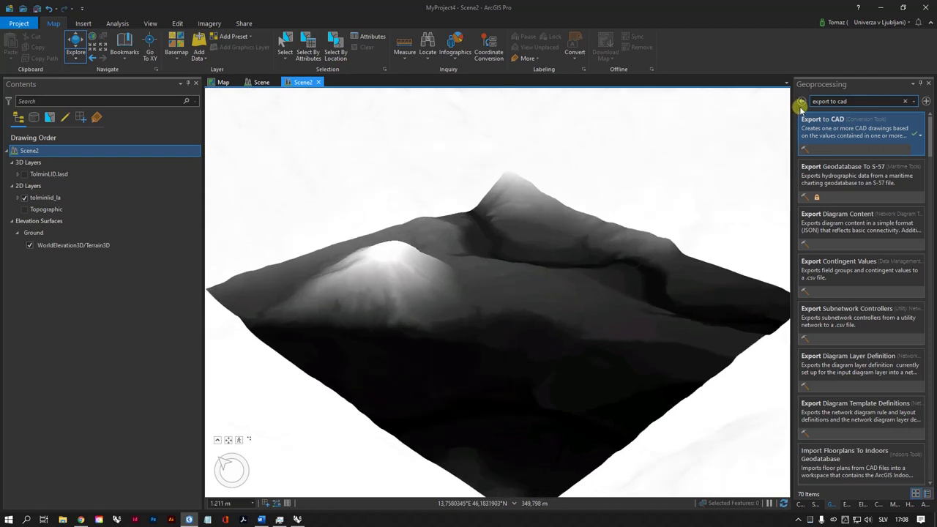
- Run Raster To TIN on tolminlid_la with Z tolerance 27,1, producing tolminlid_la_RasterTin7
{"action": "left_click", "coordinate": [905, 101]}
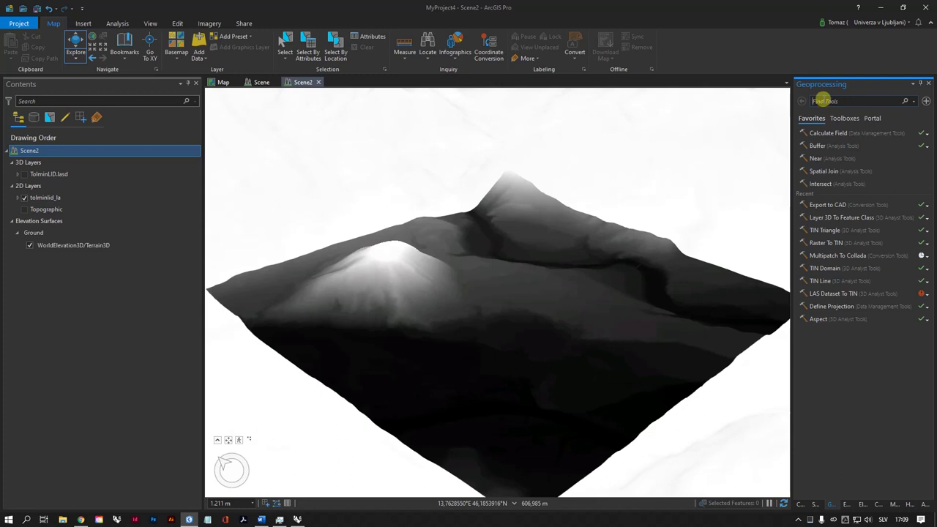
{"action": "type", "text": "rast"}
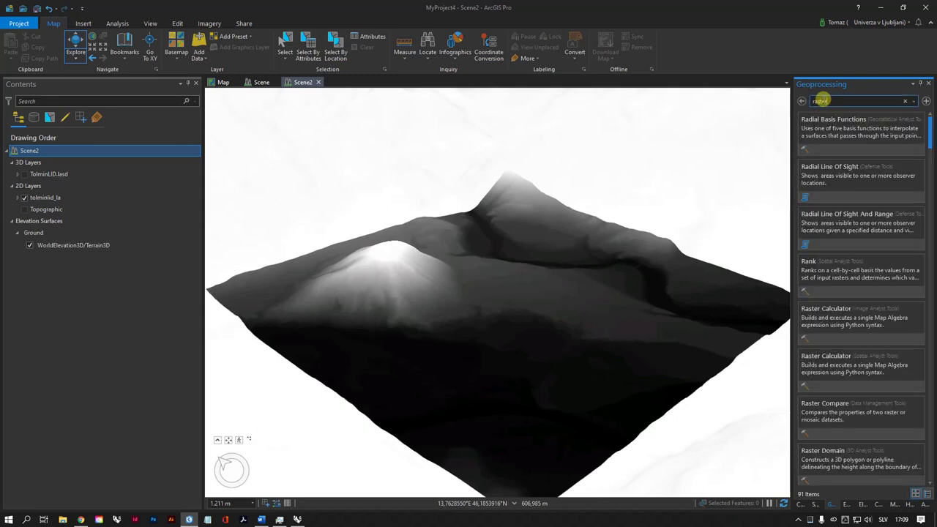
{"action": "type", "text": "er"}
{"action": "left_click", "coordinate": [864, 179]}
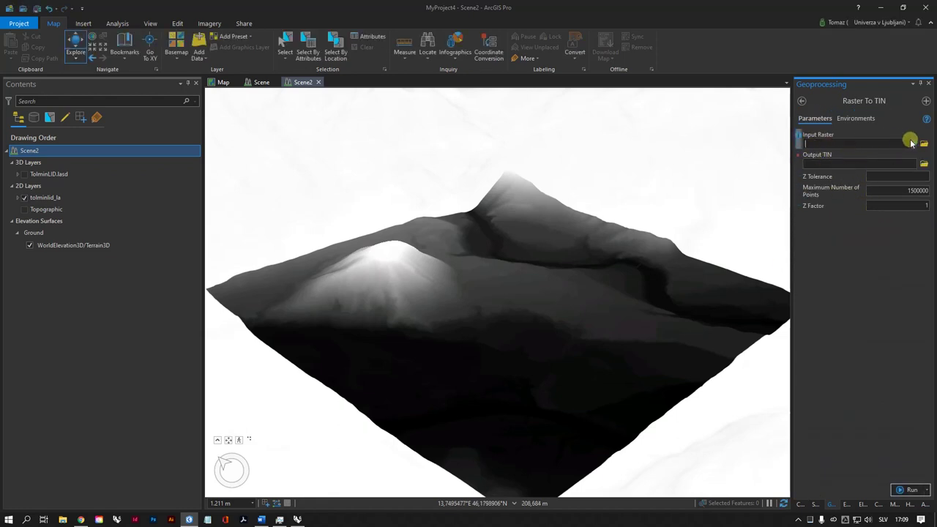
{"action": "left_click", "coordinate": [914, 143]}
{"action": "left_click", "coordinate": [895, 156]}
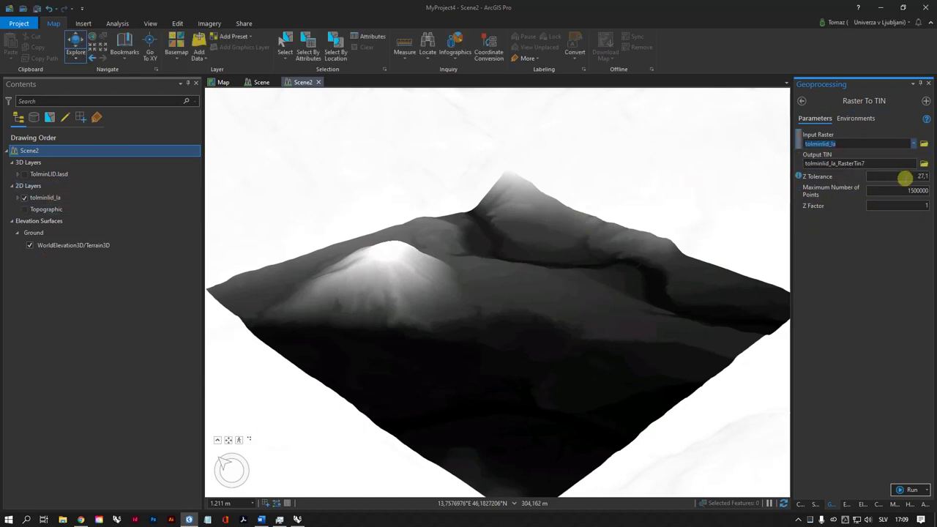
{"action": "left_click", "coordinate": [918, 176]}
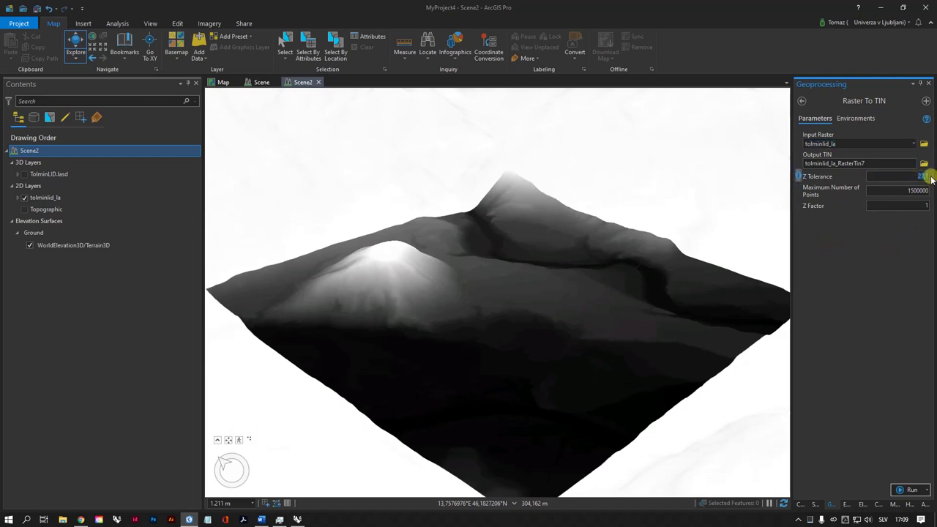
{"action": "type", "text": "0.1"}
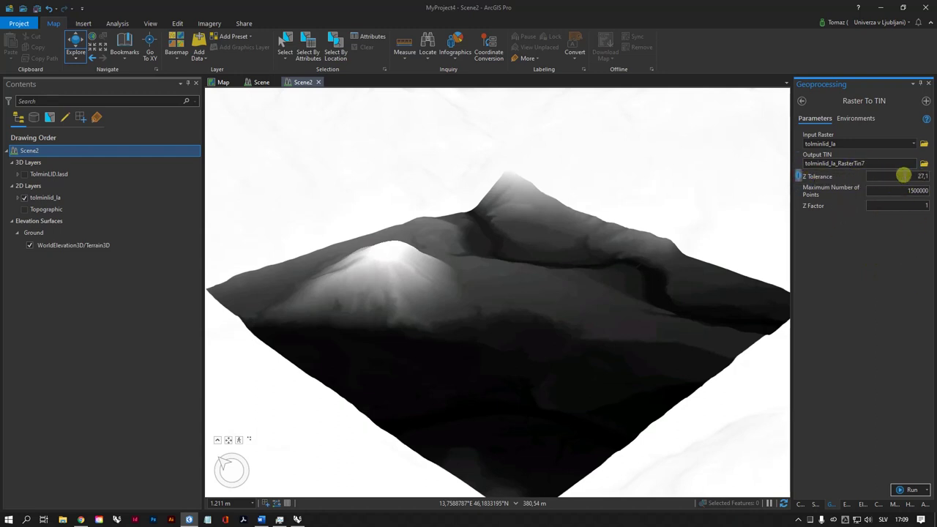
{"action": "left_click", "coordinate": [911, 490]}
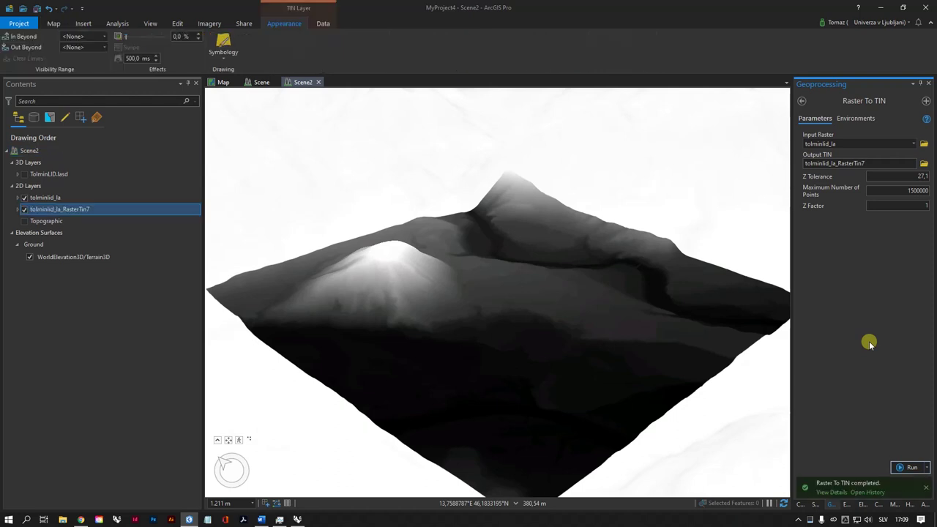
- Rerun Raster To TIN on tolminlid_la with Z tolerance 2, producing tolminlid_la_RasterTin8
{"action": "left_click", "coordinate": [801, 101]}
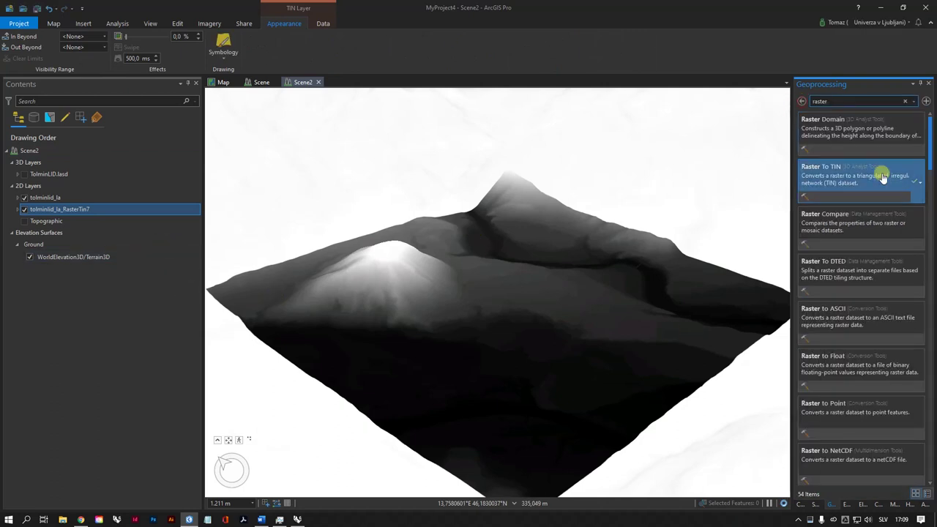
{"action": "left_click", "coordinate": [832, 170]}
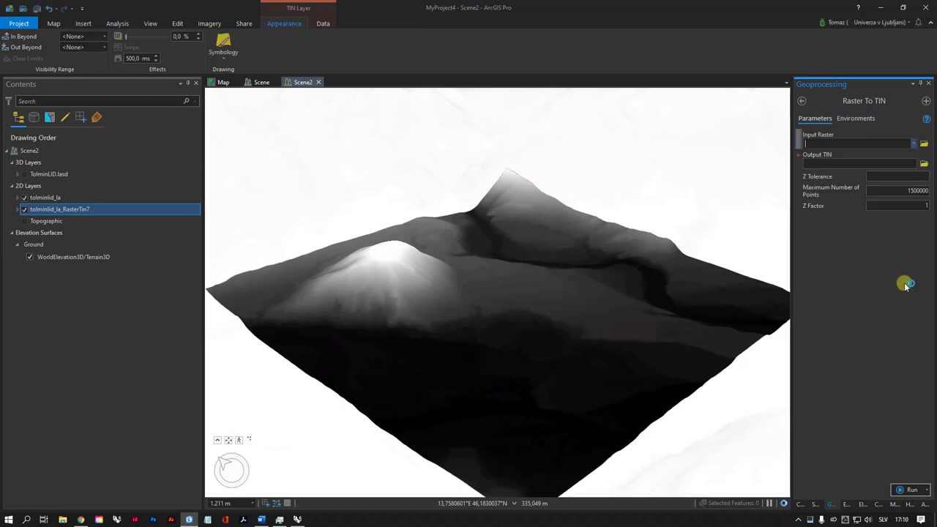
{"action": "left_click", "coordinate": [913, 144]}
{"action": "left_click", "coordinate": [837, 154]}
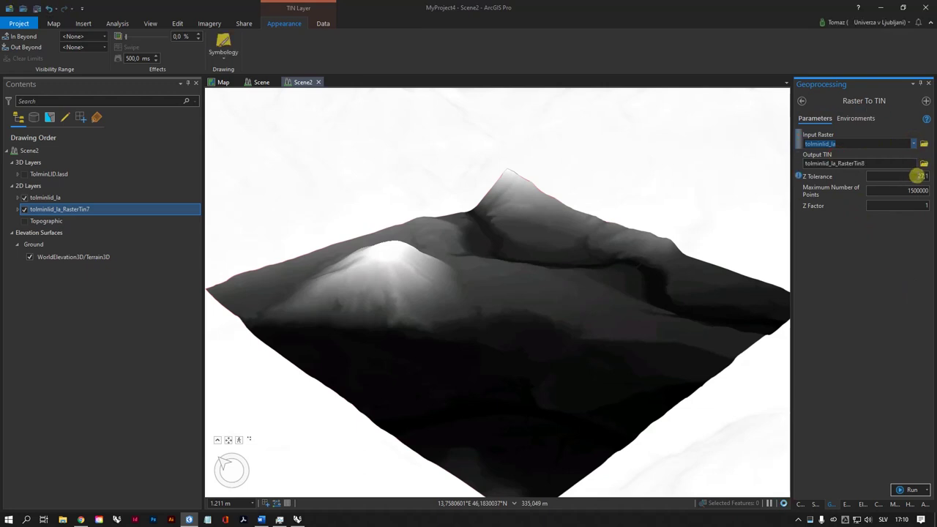
{"action": "left_click", "coordinate": [918, 177]}
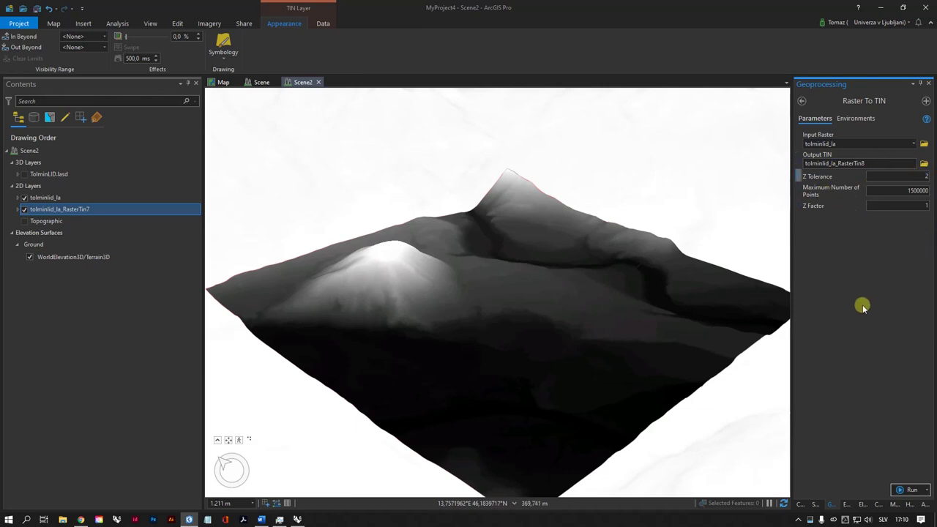
{"action": "left_click", "coordinate": [901, 493]}
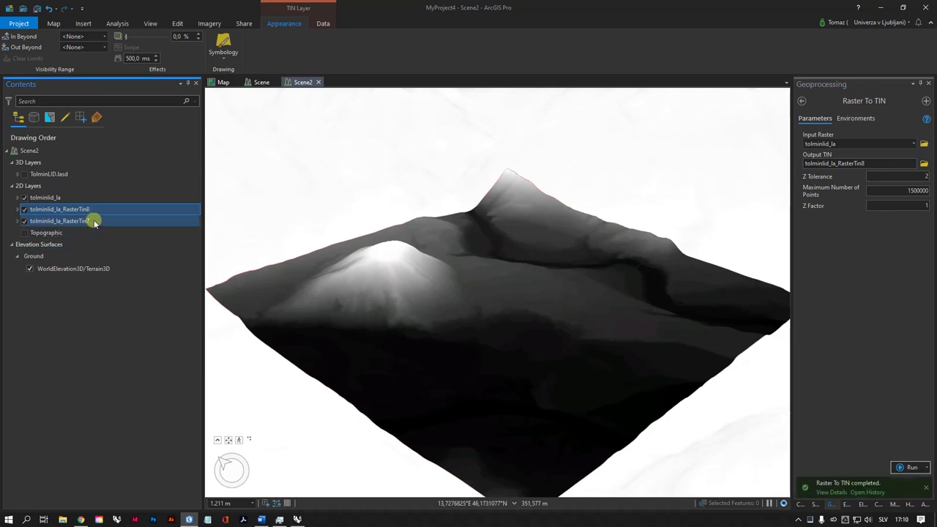
- Rename the layers to 'tolminlid_la_RasterTin7 Z tolerance 27' and 'tolminlid_la_RasterTin8 Z tolerance 2'
{"action": "left_click", "coordinate": [93, 221]}
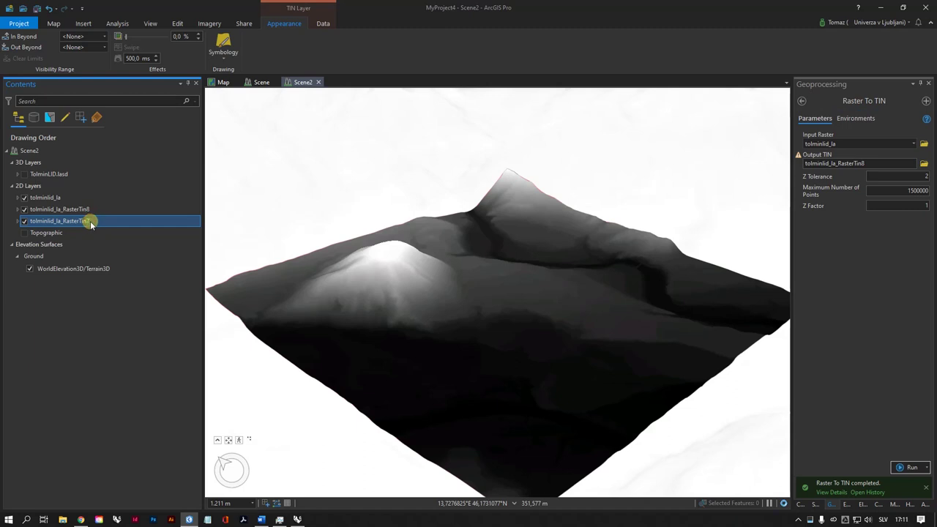
{"action": "left_click", "coordinate": [89, 222]}
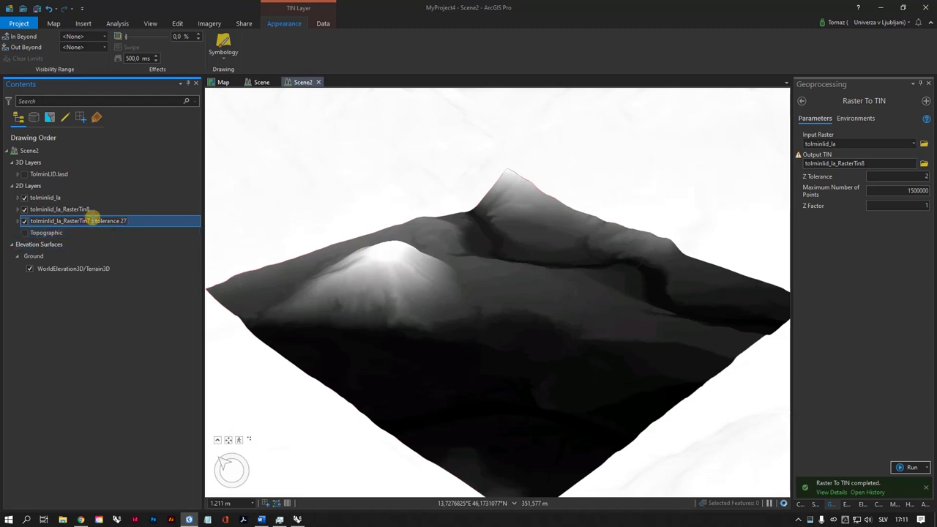
{"action": "left_click", "coordinate": [110, 268]}
{"action": "left_click", "coordinate": [90, 210]}
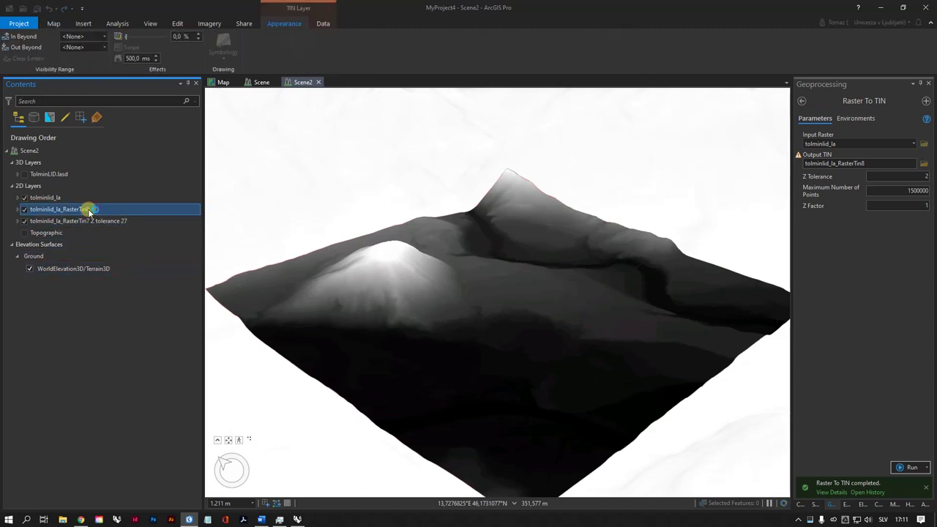
{"action": "left_click", "coordinate": [126, 222], "text": "ctrl"}
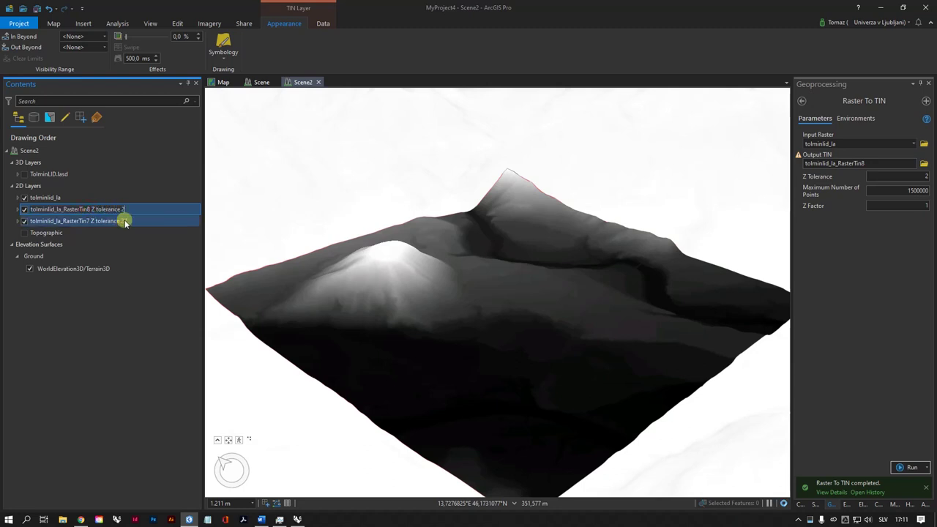
{"action": "left_click", "coordinate": [151, 255]}
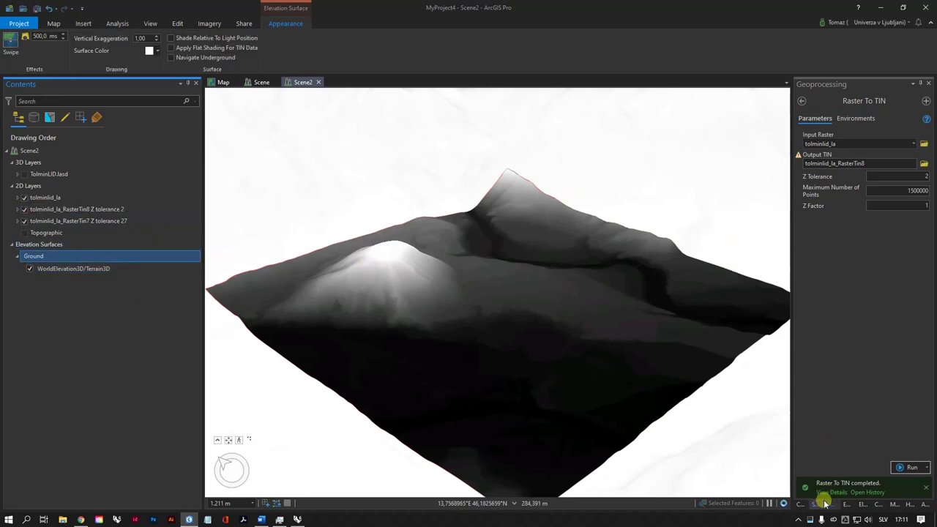
- Hide the grey tolminlid_la raster and toggle the Z tolerance 27 and Z tolerance 2 TIN layers
{"action": "left_click", "coordinate": [802, 101]}
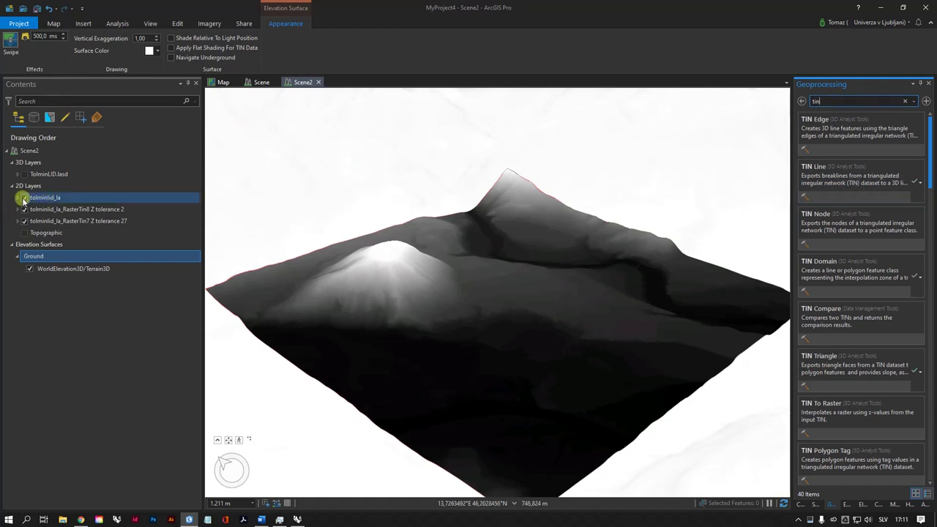
{"action": "left_click", "coordinate": [24, 197]}
{"action": "left_click", "coordinate": [41, 210]}
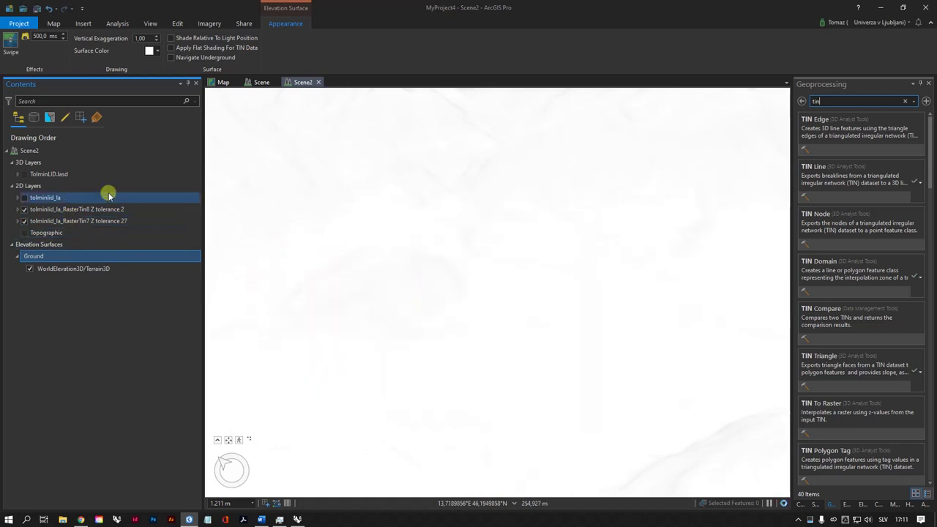
{"action": "left_click", "coordinate": [130, 222]}
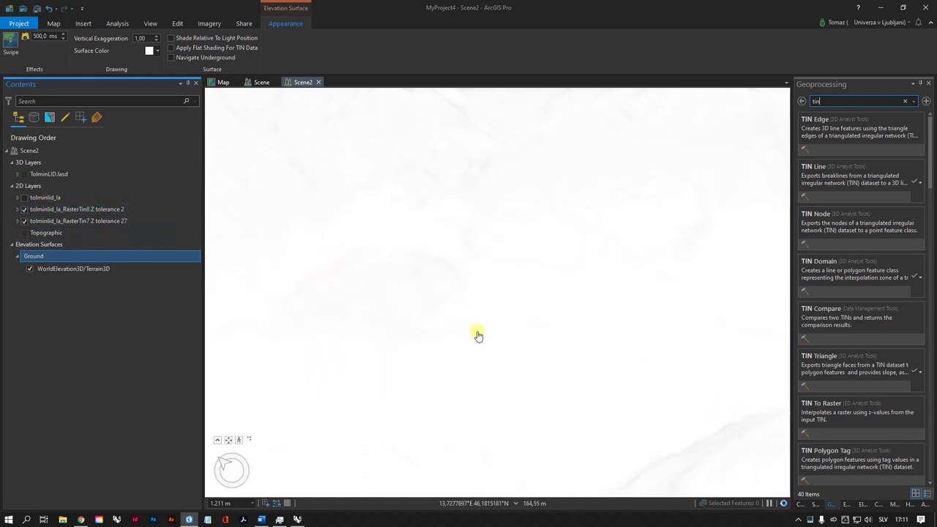
{"action": "left_click", "coordinate": [104, 210]}
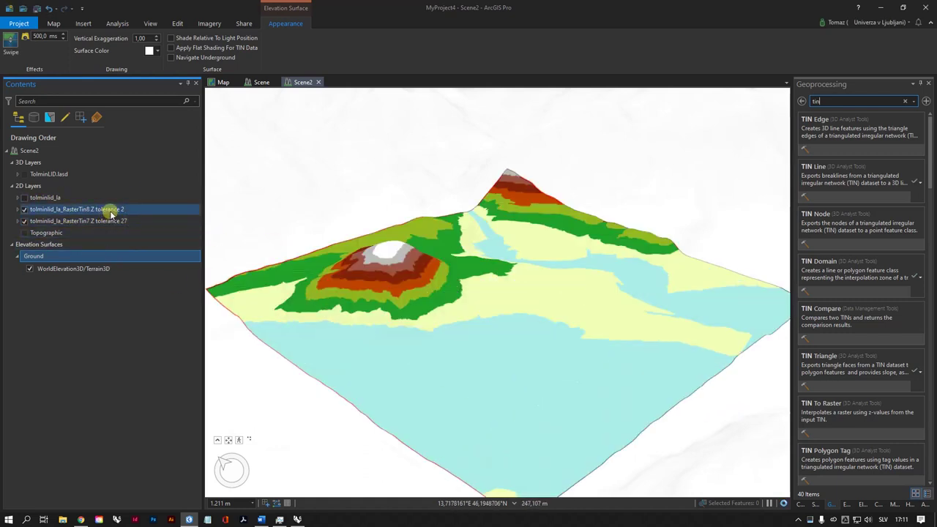
{"action": "left_click", "coordinate": [25, 211]}
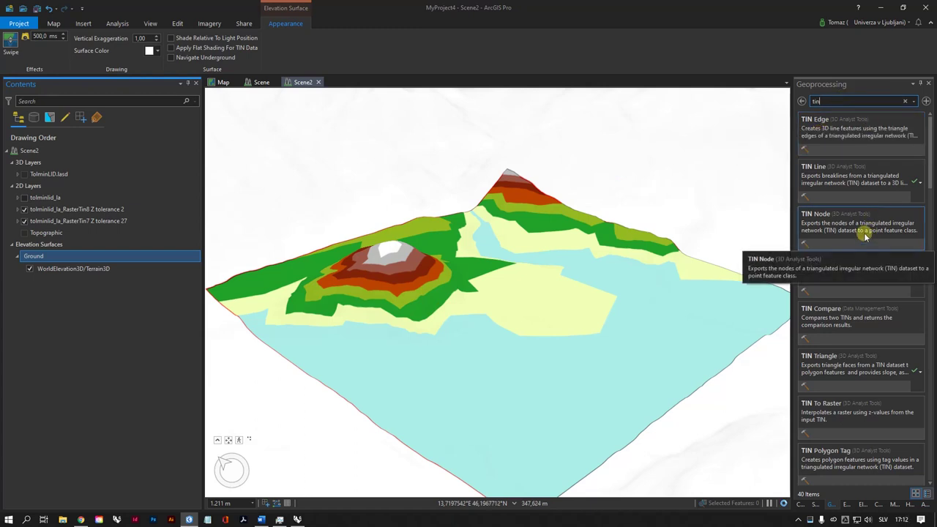
- Run TIN Triangle on the RasterTin7 Z tolerance 27 TIN, creating tolminlid_la_RasterTin7Ztole
{"action": "left_click", "coordinate": [833, 101]}
{"action": "type", "text": "t"}
{"action": "left_click", "coordinate": [843, 118]}
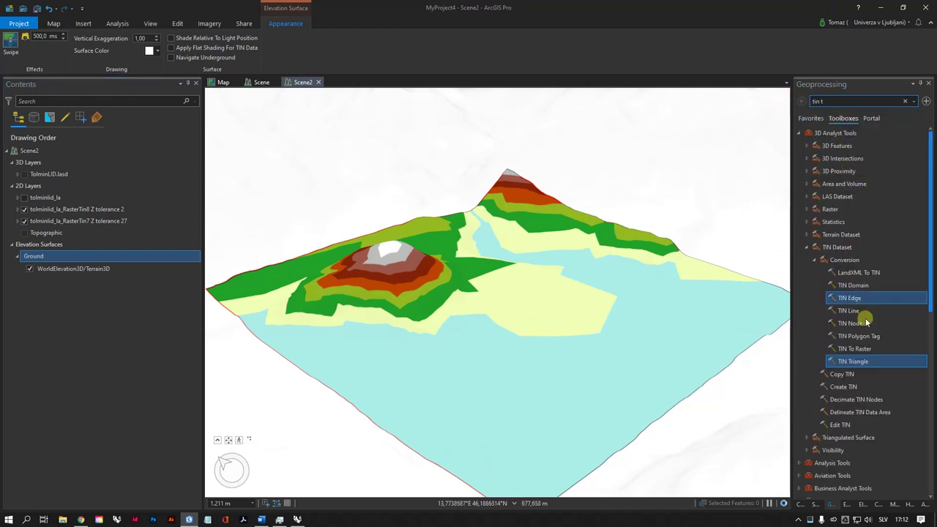
{"action": "double_click", "coordinate": [858, 362]}
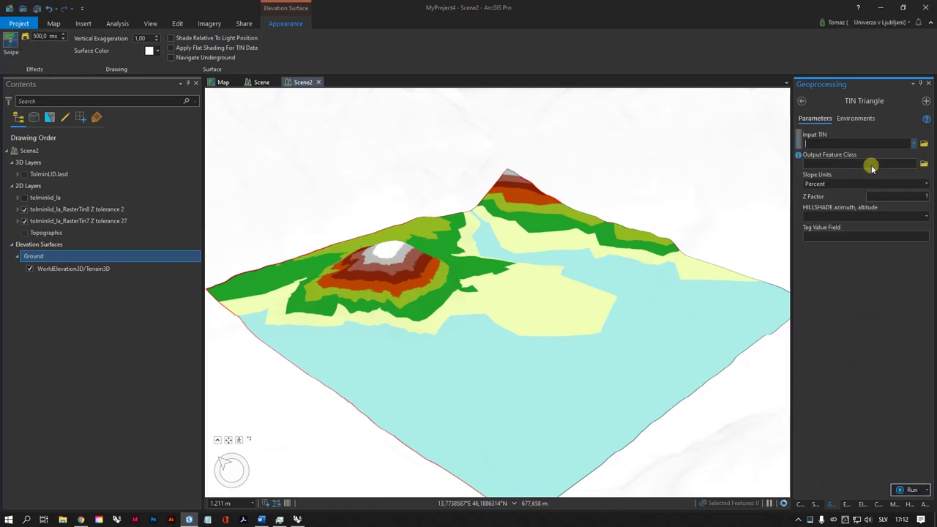
{"action": "left_click", "coordinate": [915, 143]}
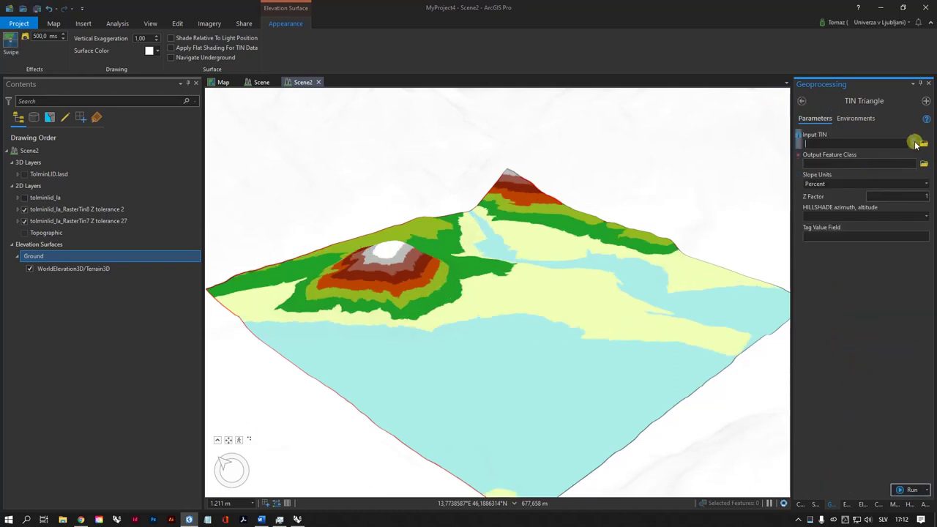
{"action": "left_click", "coordinate": [916, 143]}
{"action": "left_click", "coordinate": [901, 165]}
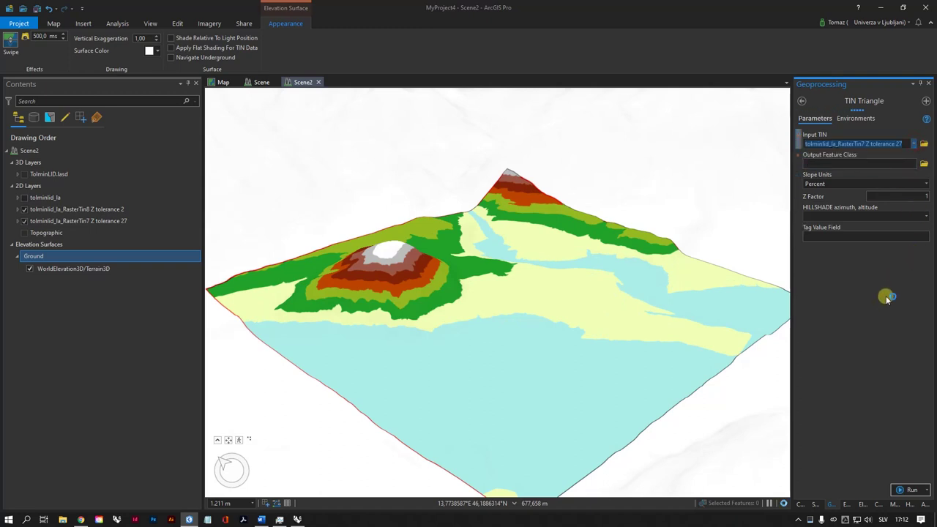
{"action": "left_click", "coordinate": [908, 491]}
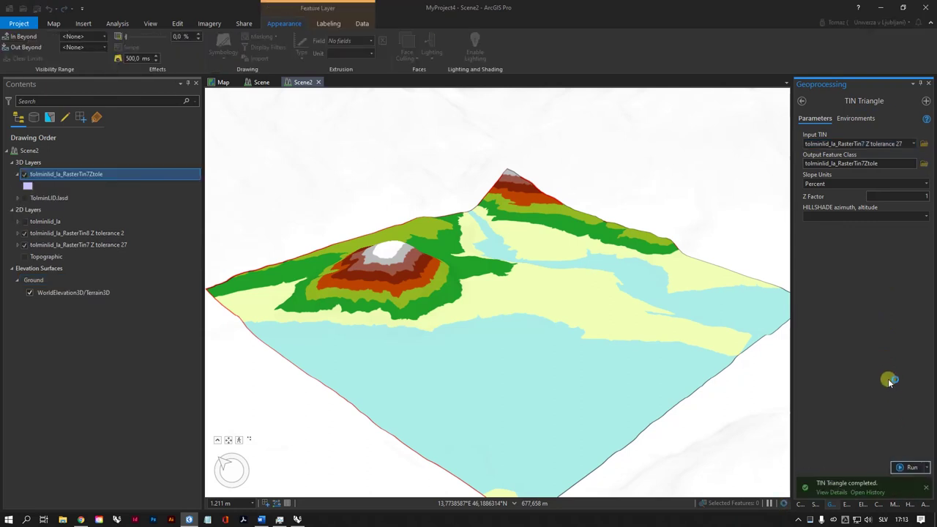
{"action": "left_click", "coordinate": [803, 105]}
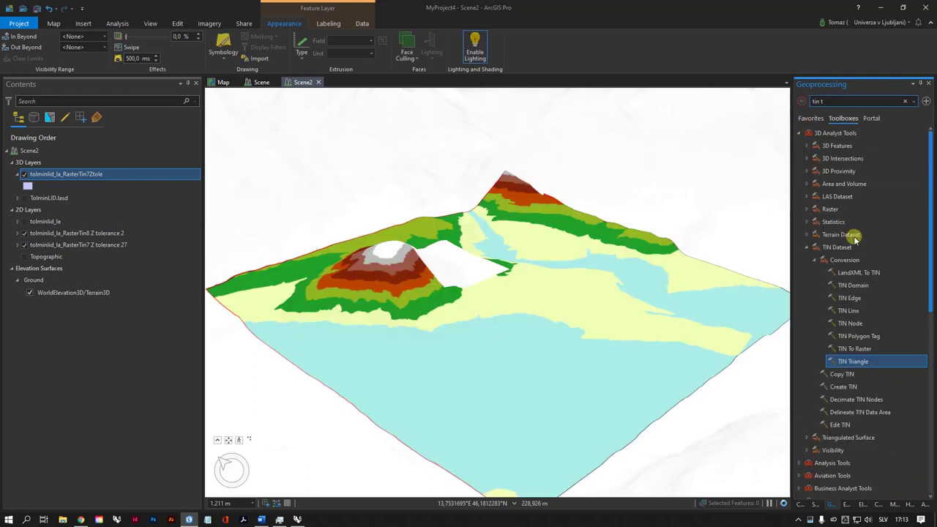
{"action": "left_click", "coordinate": [853, 358]}
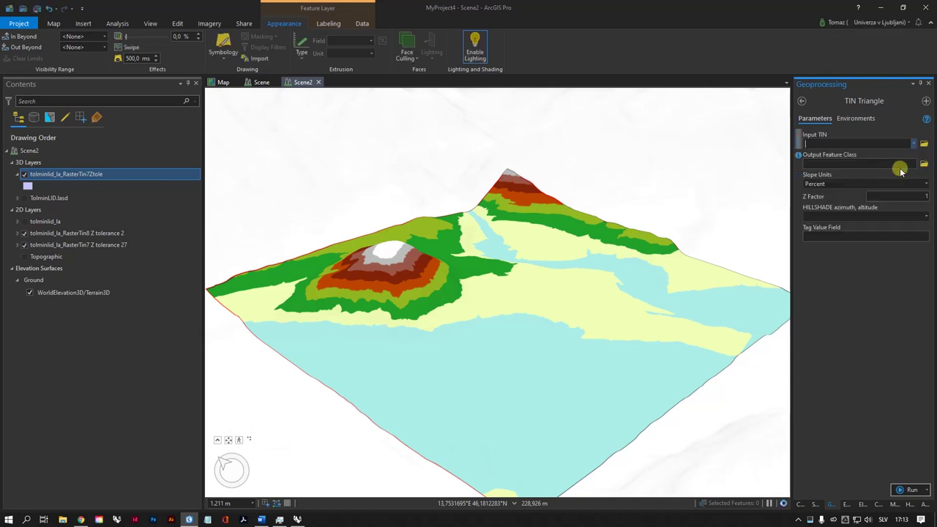
- Run TIN Triangle on the RasterTin8 Z tolerance 2 TIN, outputting tolminlid_la_RasterTin8Ztole
{"action": "left_click", "coordinate": [909, 142]}
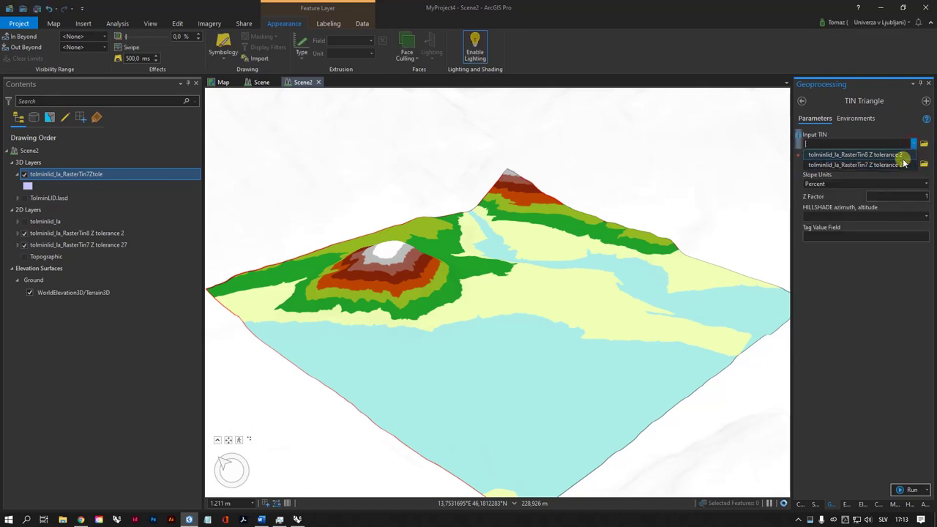
{"action": "left_click", "coordinate": [908, 153]}
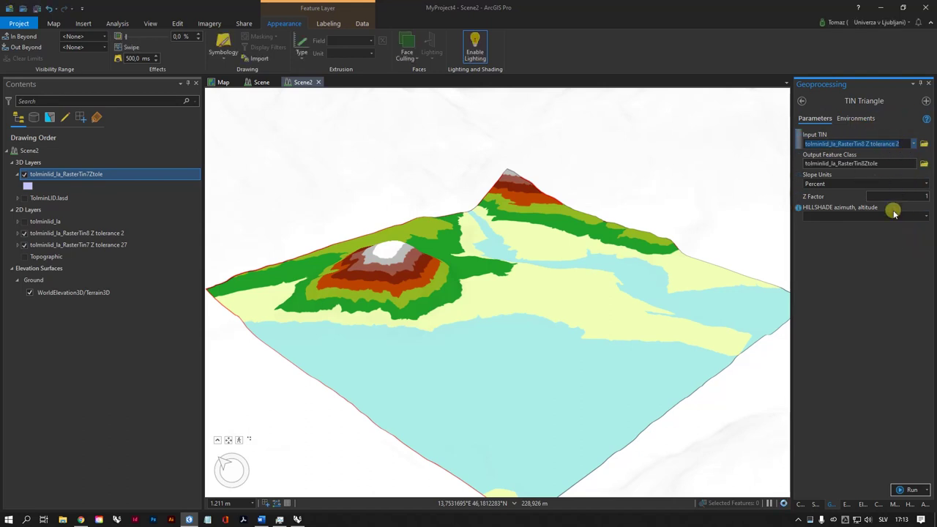
{"action": "left_click", "coordinate": [910, 489]}
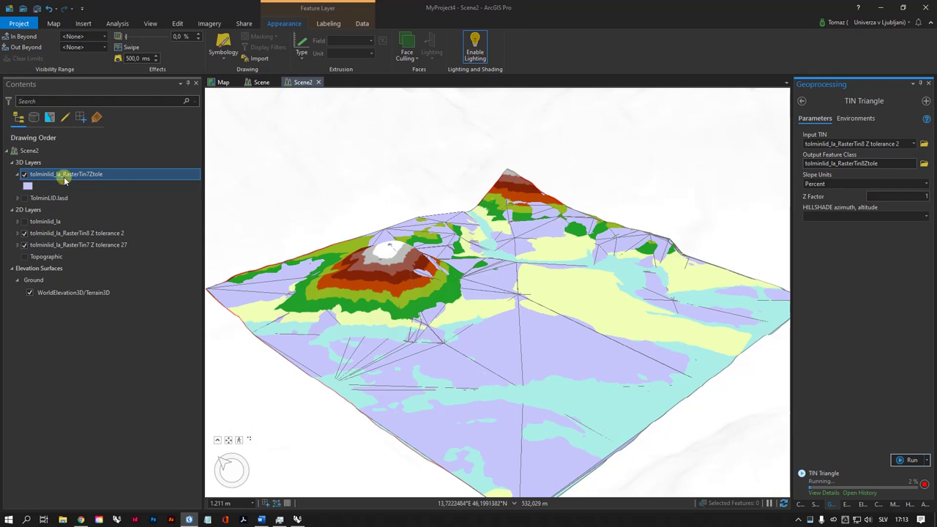
- Hide RasterTin8, WorldElevation3D/Terrain3D and RasterTin7 so only the triangle meshes remain visible
{"action": "left_click", "coordinate": [24, 234]}
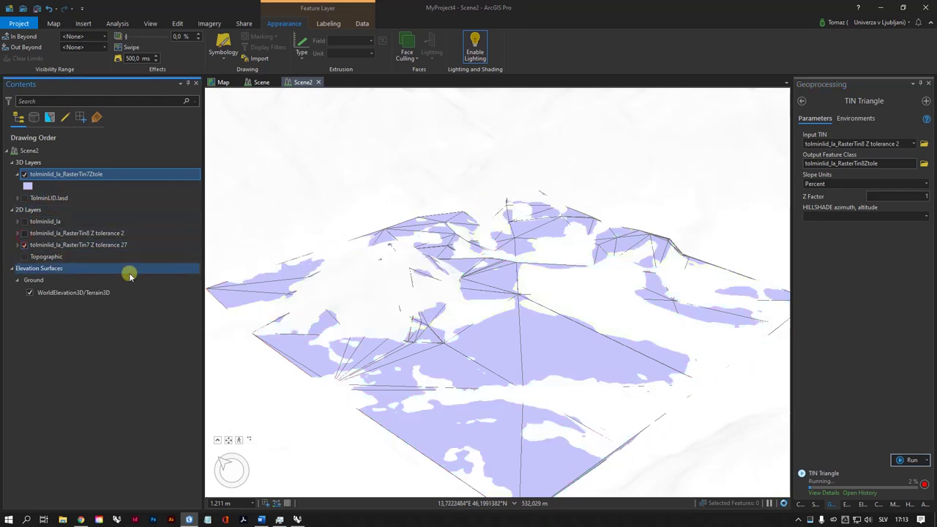
{"action": "left_click", "coordinate": [29, 292]}
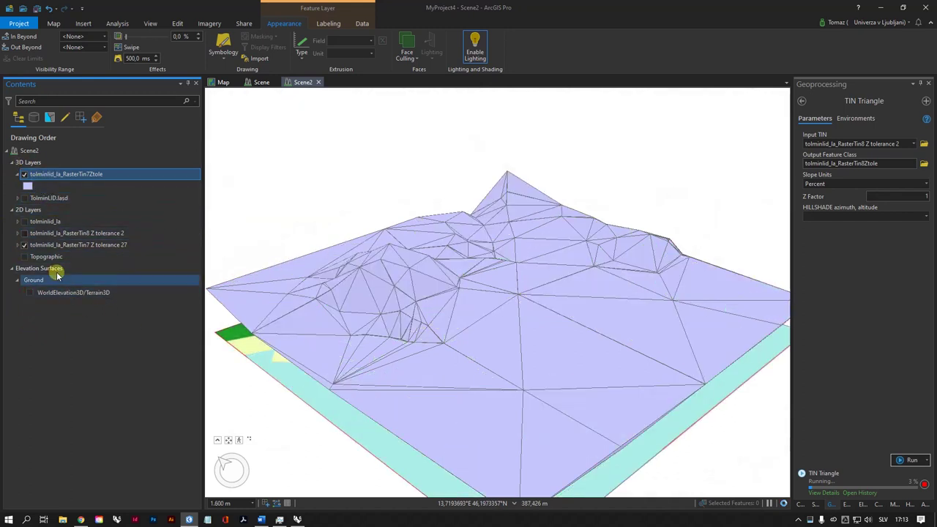
{"action": "left_click", "coordinate": [24, 245]}
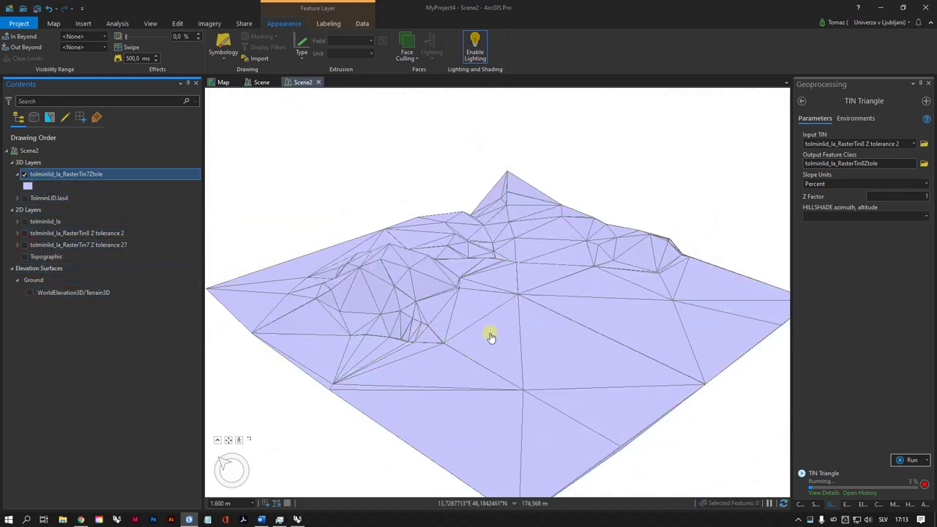
{"action": "left_click_drag", "start_coordinate": [488, 334], "coordinate": [499, 315]}
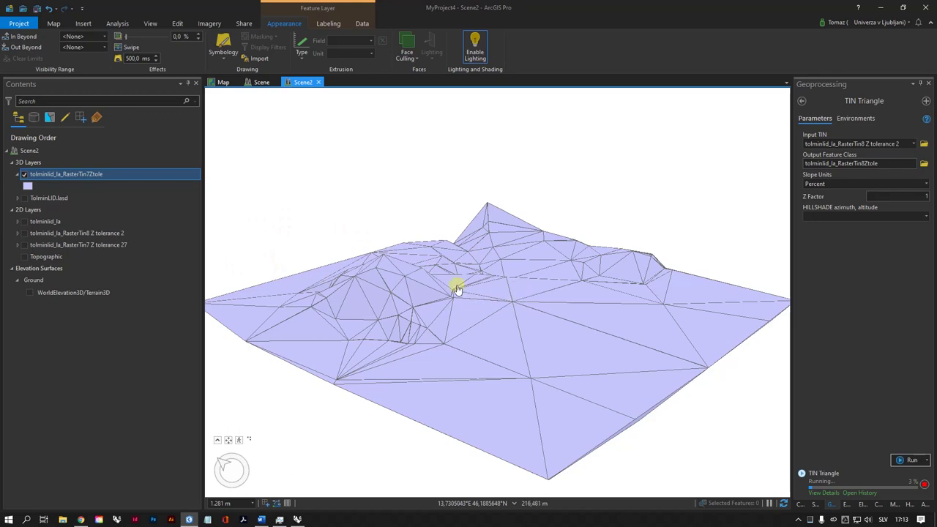
{"action": "mouse_move", "coordinate": [593, 289]}
{"action": "left_mouse_down"}
{"action": "mouse_move", "coordinate": [497, 300]}
{"action": "mouse_move", "coordinate": [541, 318]}
{"action": "mouse_move", "coordinate": [596, 287]}
{"action": "left_mouse_up"}
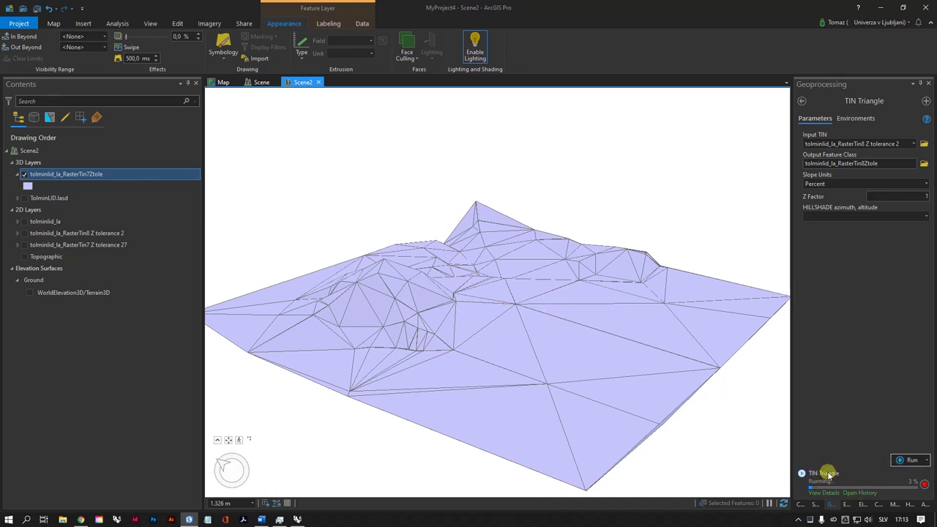
{"action": "mouse_move", "coordinate": [827, 474]}
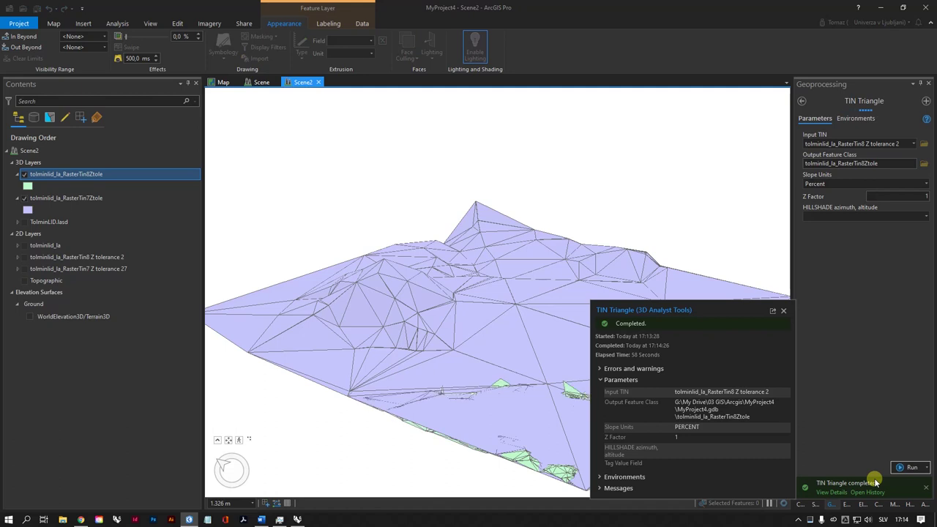
- Dismiss the completion details and hide the tolminlid_la_RasterTin7Ztole triangle layer
{"action": "left_click", "coordinate": [784, 311]}
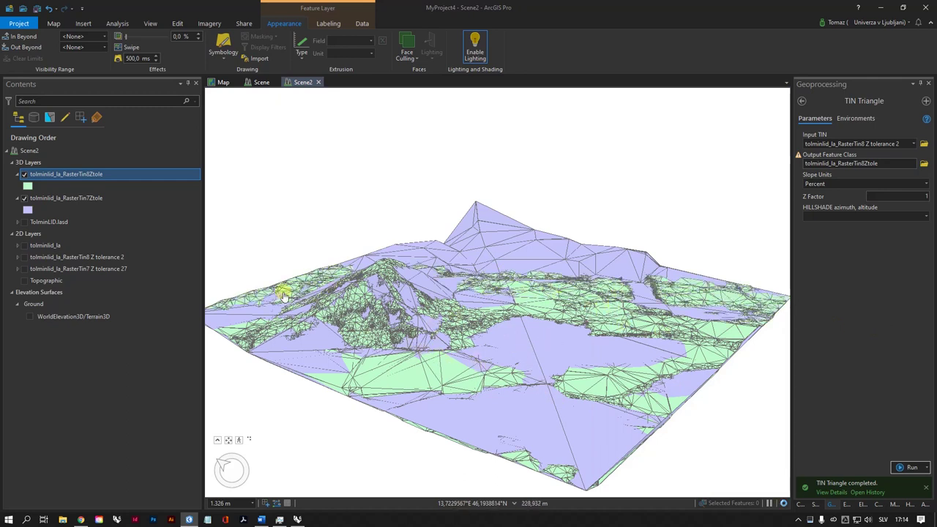
{"action": "left_click", "coordinate": [802, 100]}
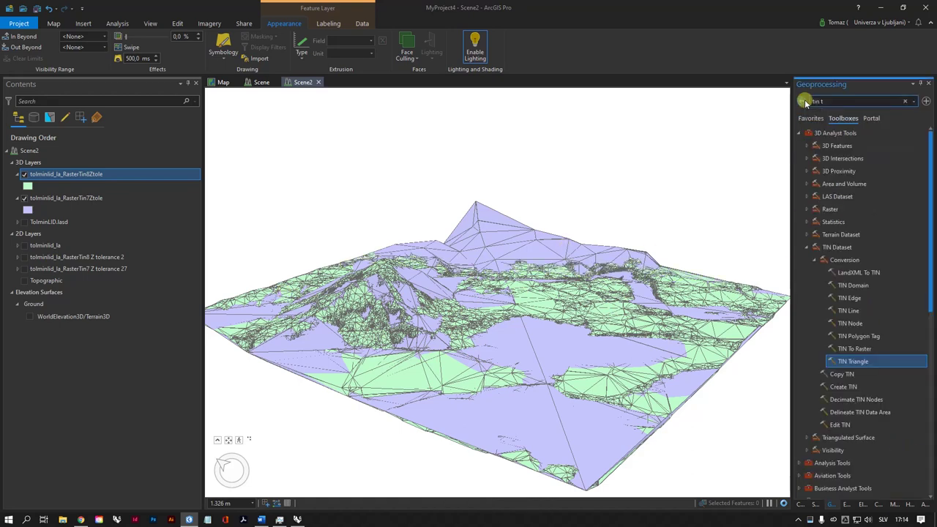
{"action": "left_click", "coordinate": [25, 199]}
{"action": "left_click", "coordinate": [810, 247]}
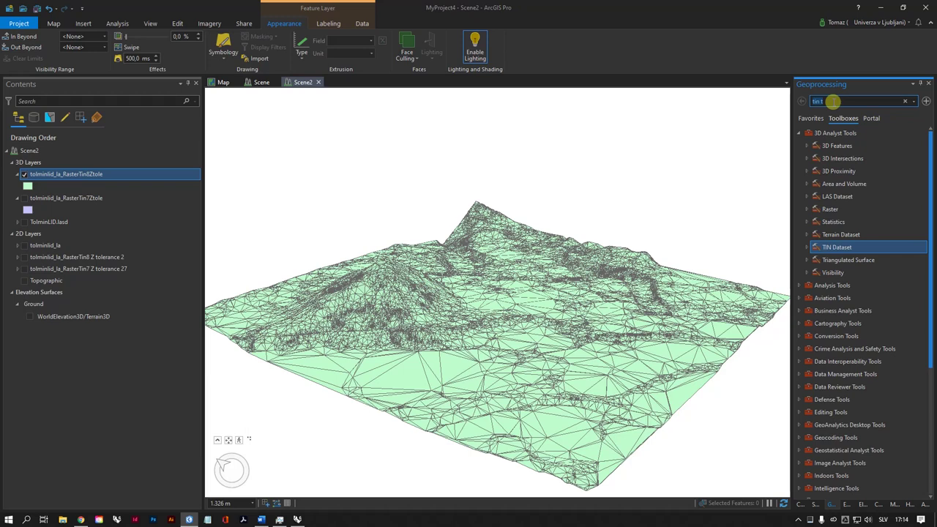
- Run Layer 3D To Feature Class on tolminlid_la_RasterTin8Ztole to create tolminlid_la_RasterTin8Ztole1
{"action": "type", "text": "3d"}
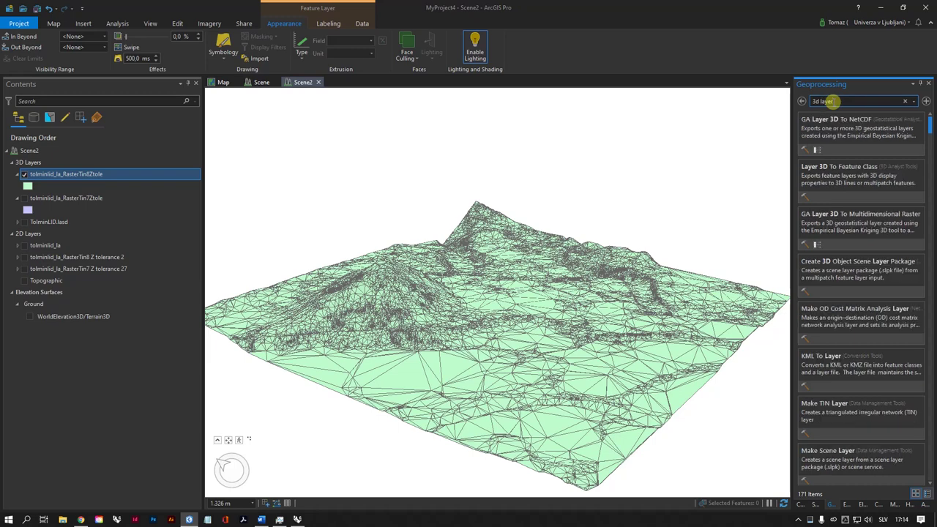
{"action": "type", "text": " layer to"}
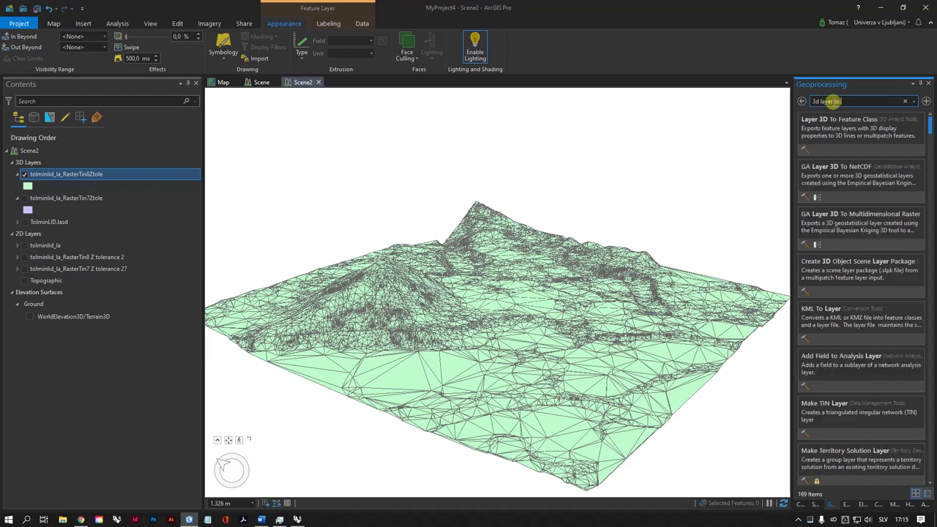
{"action": "left_click", "coordinate": [866, 140]}
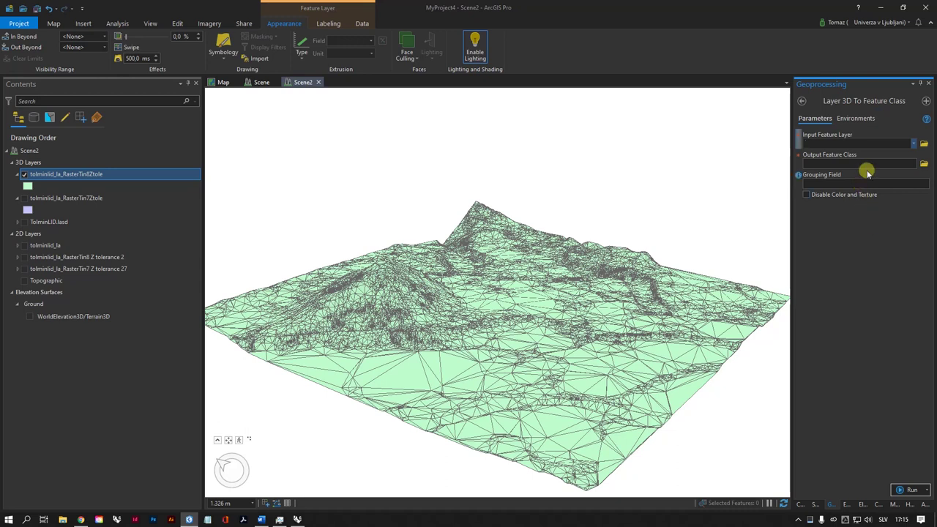
{"action": "left_click", "coordinate": [913, 144]}
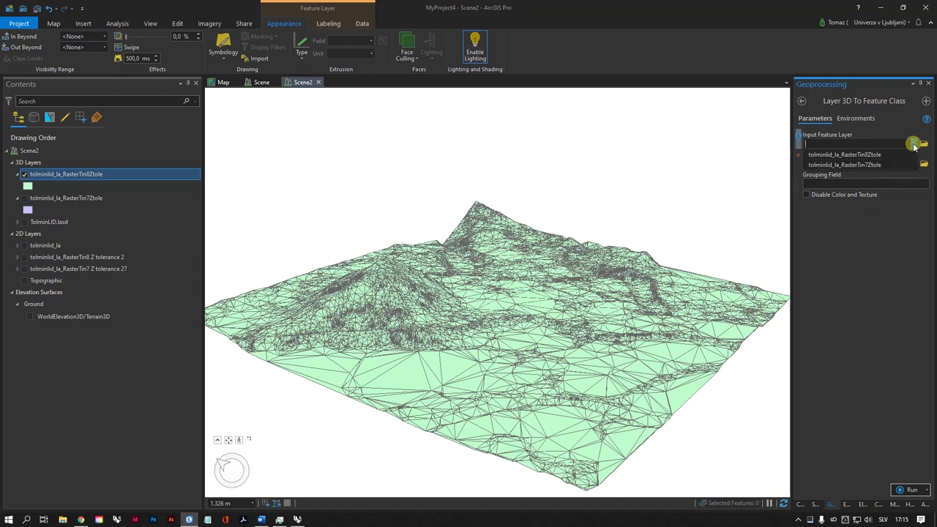
{"action": "left_click", "coordinate": [879, 156]}
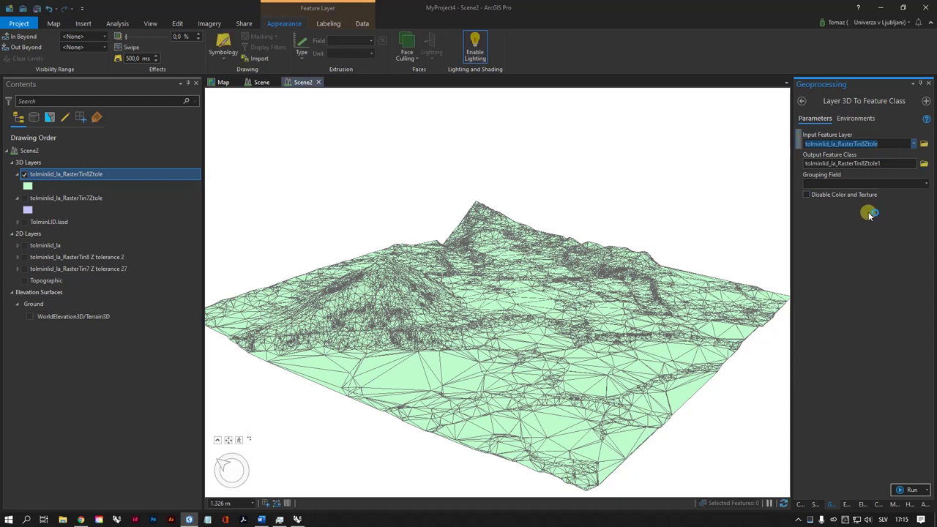
{"action": "left_click", "coordinate": [909, 489]}
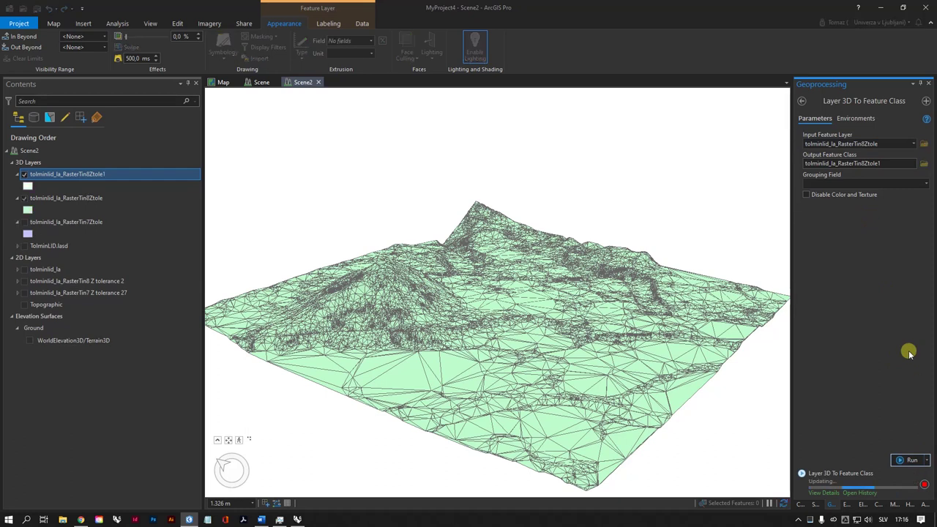
{"action": "left_click", "coordinate": [801, 101]}
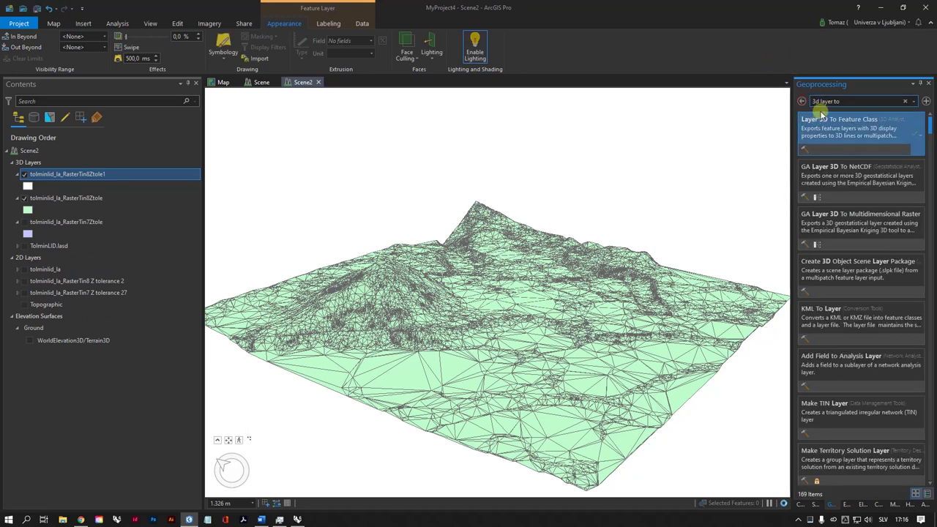
- Set up Export to CAD with tolminlid_la_RasterTin8Ztole1 as input and DWG version 2004 output
{"action": "left_click", "coordinate": [856, 101]}
{"action": "type", "text": "export"}
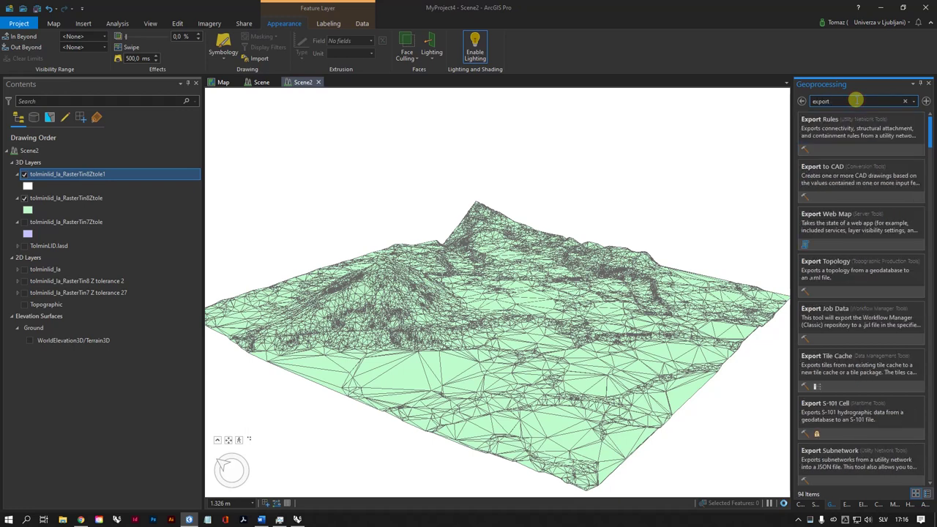
{"action": "left_click", "coordinate": [864, 126]}
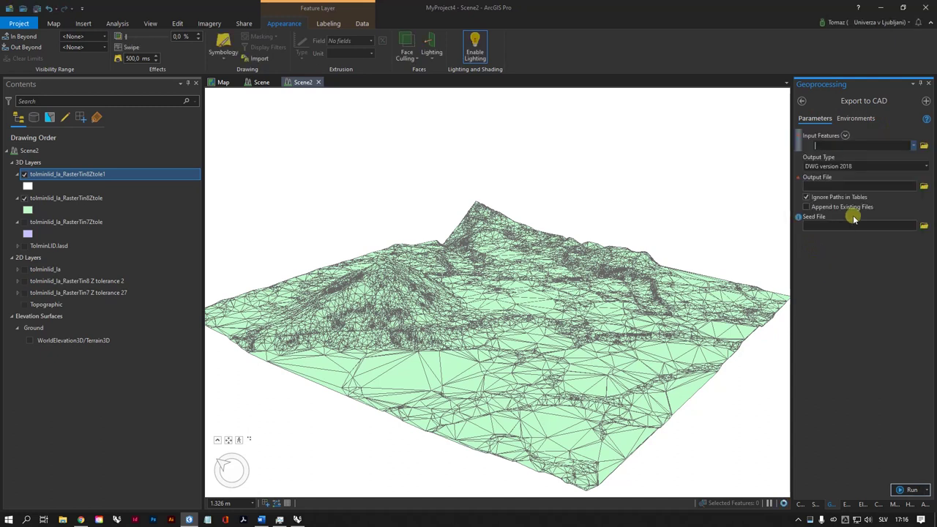
{"action": "left_click", "coordinate": [912, 146]}
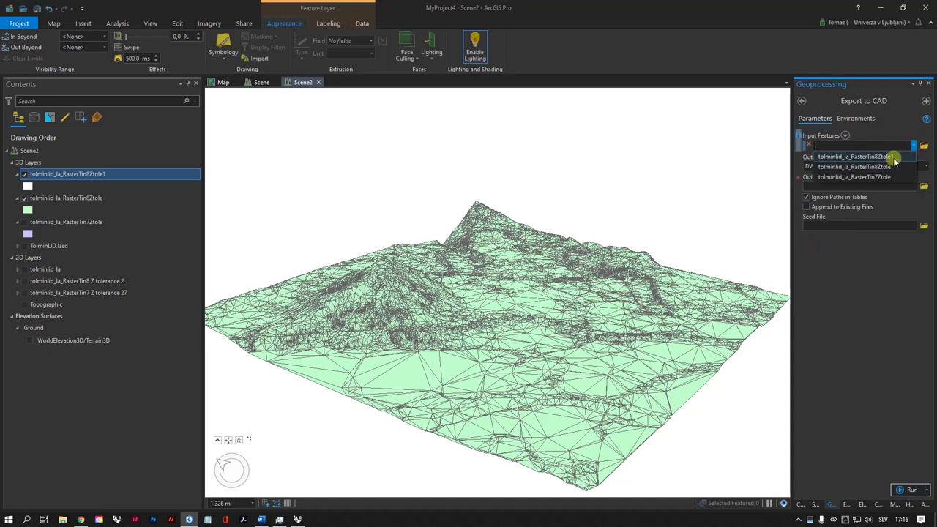
{"action": "left_click", "coordinate": [894, 157]}
{"action": "left_click", "coordinate": [927, 165]}
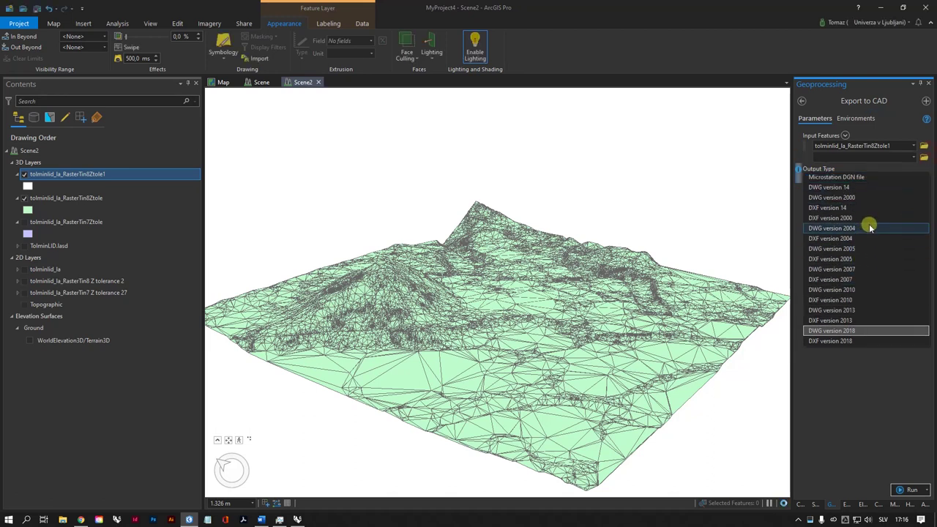
{"action": "left_click", "coordinate": [870, 228]}
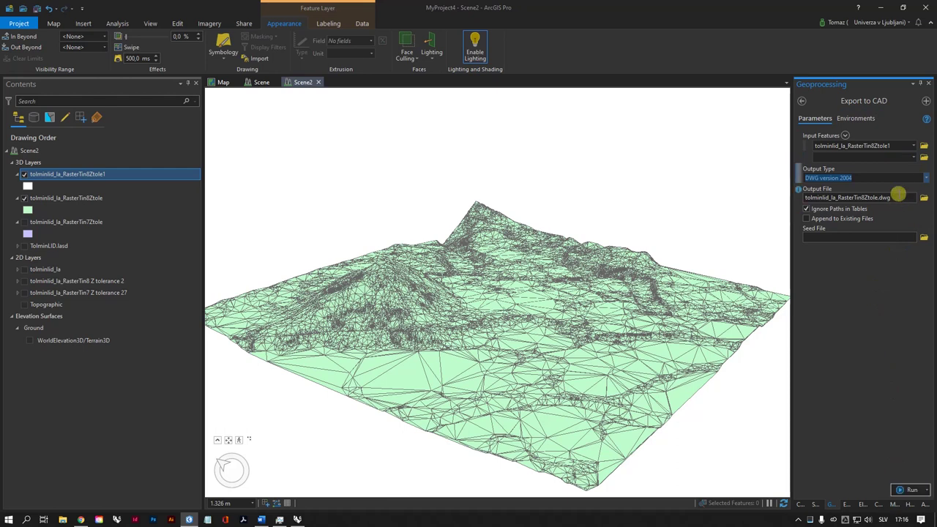
- Export the features to mesh2020.dwg on the Desktop, then show the desktop
{"action": "left_click", "coordinate": [923, 200]}
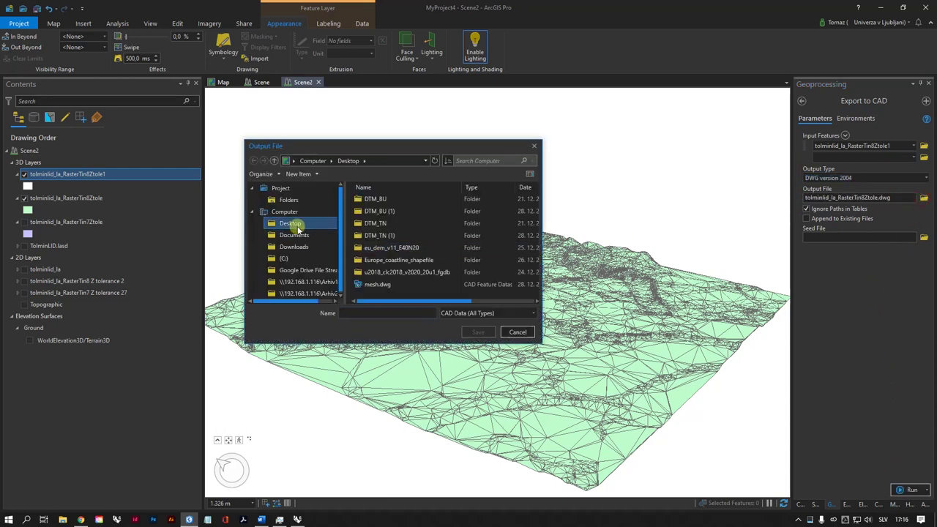
{"action": "left_click", "coordinate": [407, 313]}
{"action": "type", "text": "mesh"}
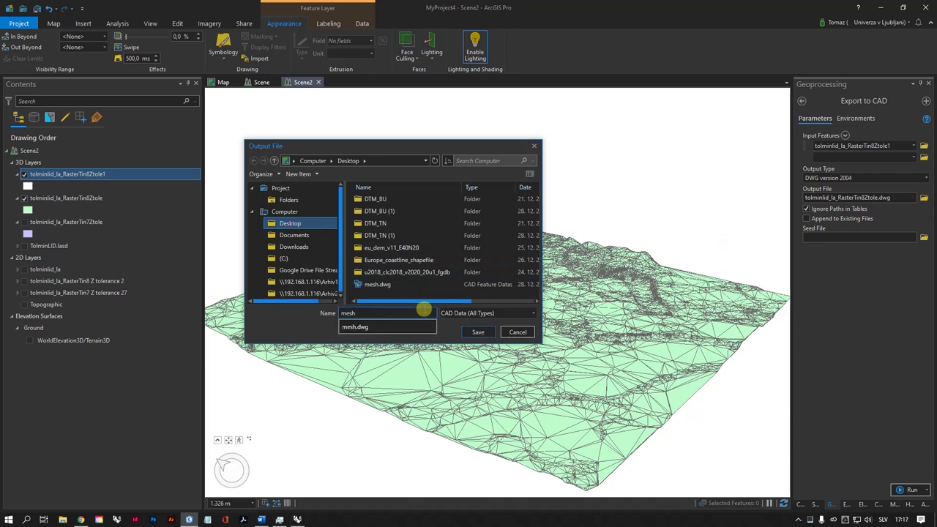
{"action": "type", "text": "2020"}
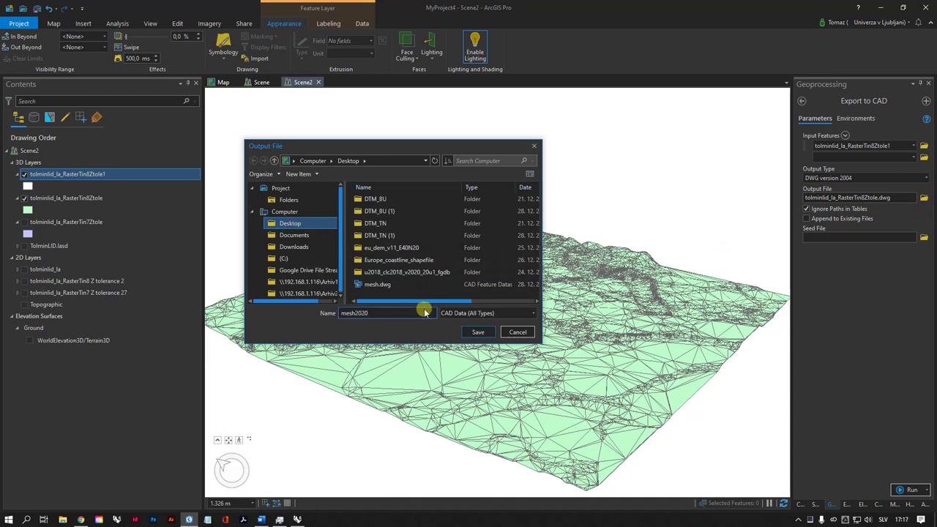
{"action": "left_click", "coordinate": [477, 332]}
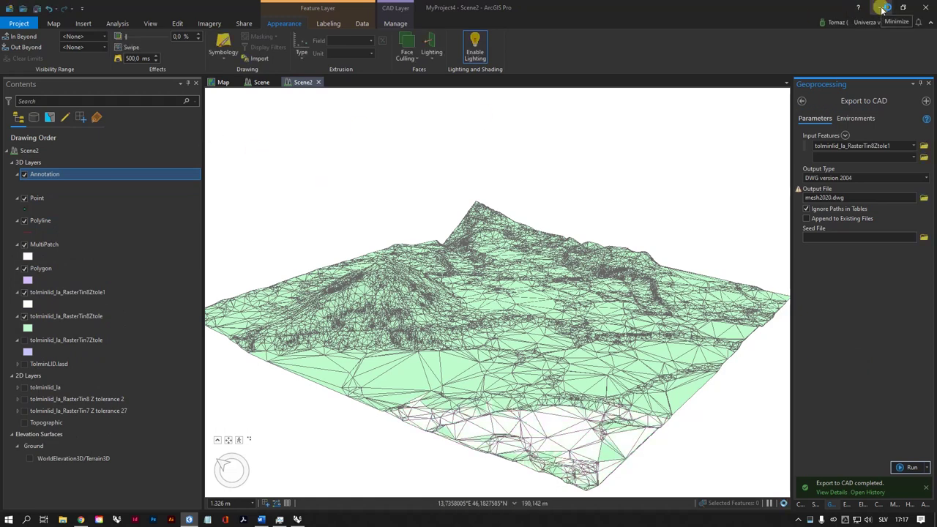
{"action": "key", "text": "super+d"}
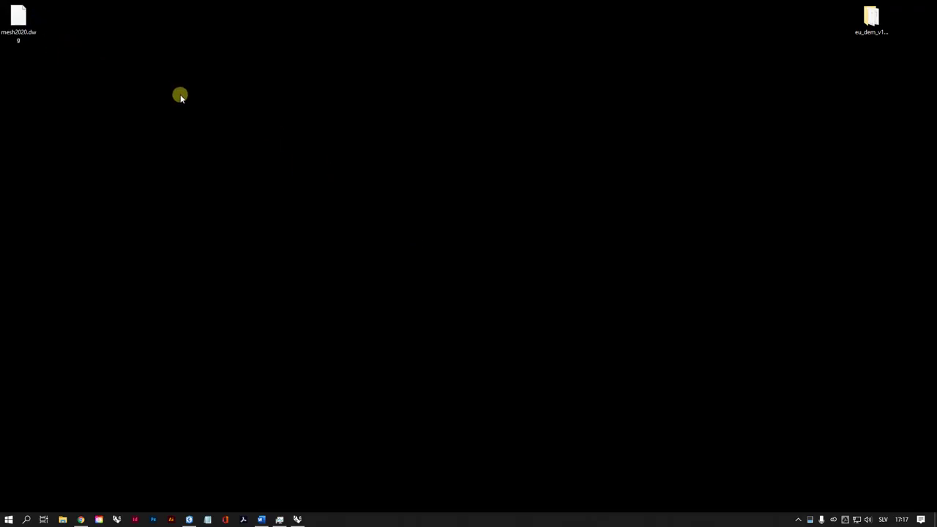
- Open mesh2020.dwg in Rhino 6, accepting the DWG import settings
{"action": "double_click", "coordinate": [16, 15]}
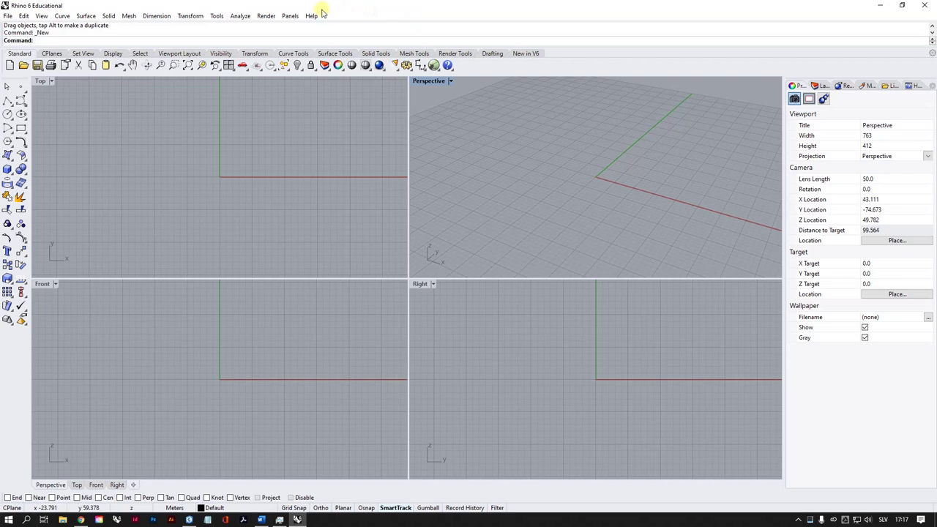
{"action": "left_click_drag", "start_coordinate": [291, 7], "coordinate": [365, 12]}
{"action": "left_click_drag", "start_coordinate": [768, 373], "coordinate": [828, 491]}
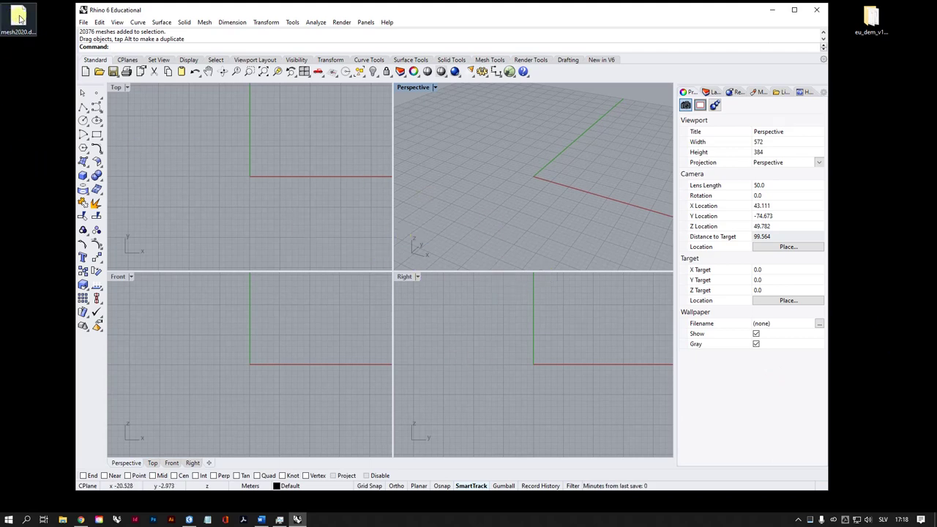
{"action": "left_click_drag", "start_coordinate": [18, 17], "coordinate": [466, 207]}
{"action": "left_click", "coordinate": [381, 214]}
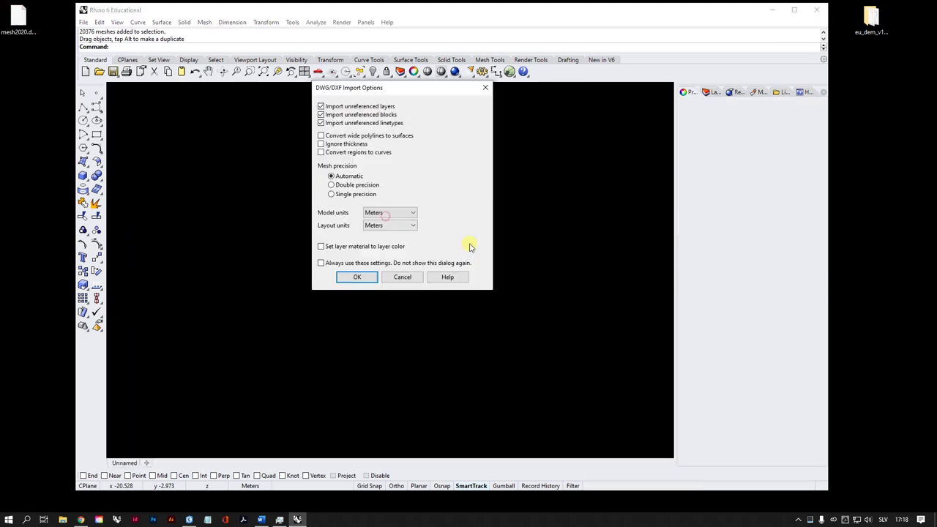
{"action": "left_click", "coordinate": [358, 281]}
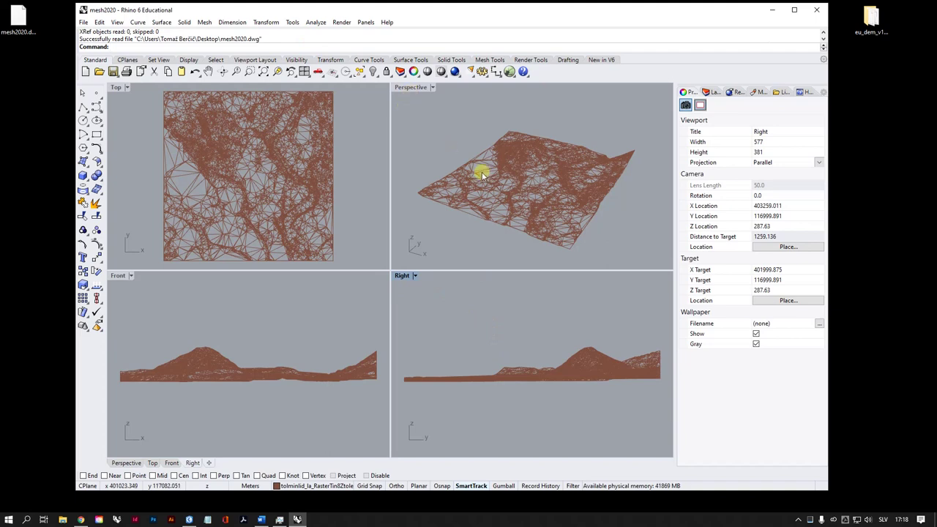
- Maximize the Perspective viewport and display the terrain mesh in Shaded mode
{"action": "double_click", "coordinate": [410, 89]}
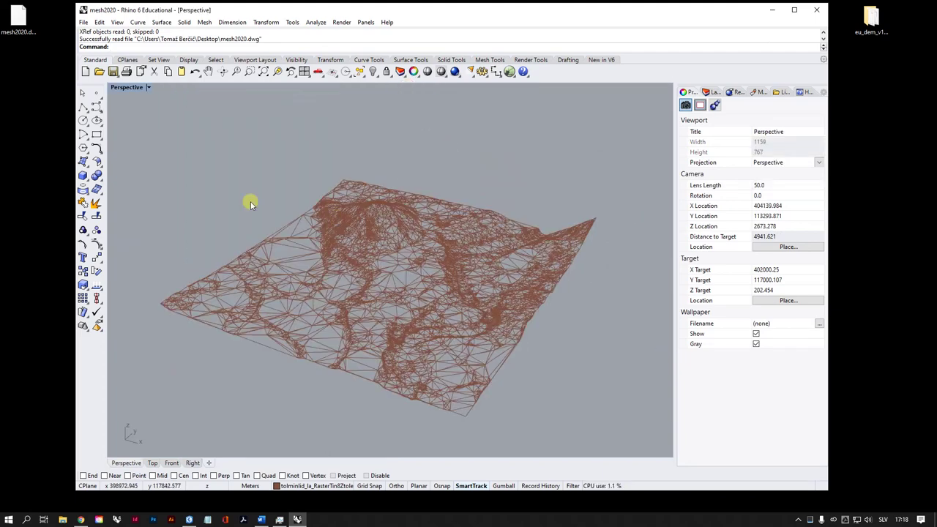
{"action": "left_click", "coordinate": [148, 87]}
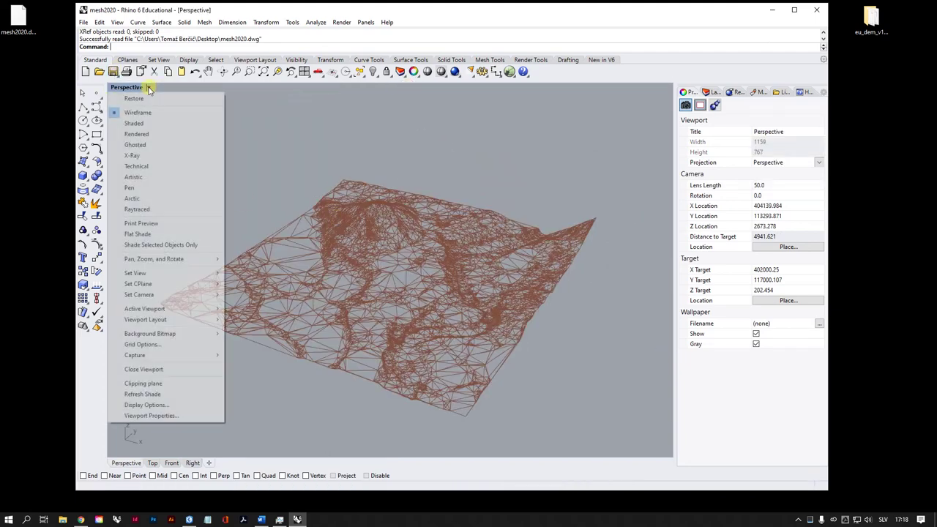
{"action": "left_click", "coordinate": [141, 125]}
{"action": "middle_click", "coordinate": [304, 306]}
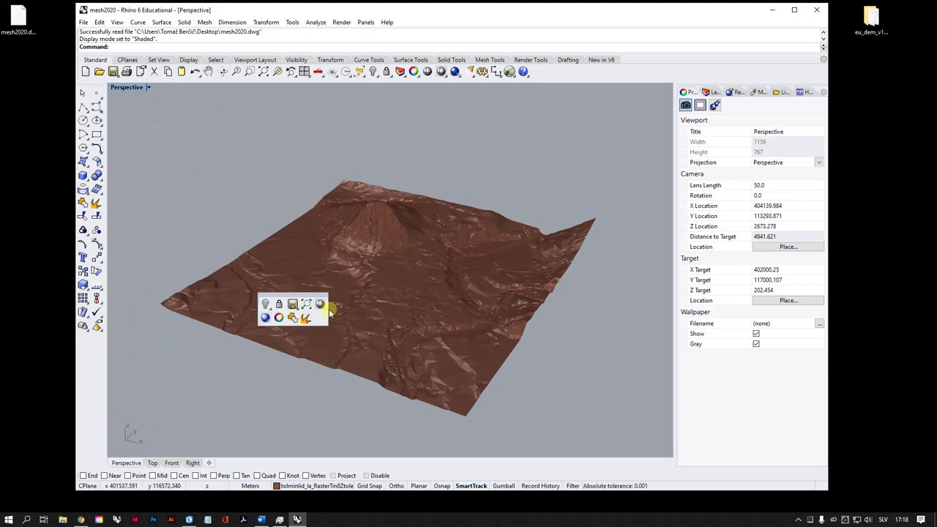
{"action": "middle_click", "coordinate": [288, 218]}
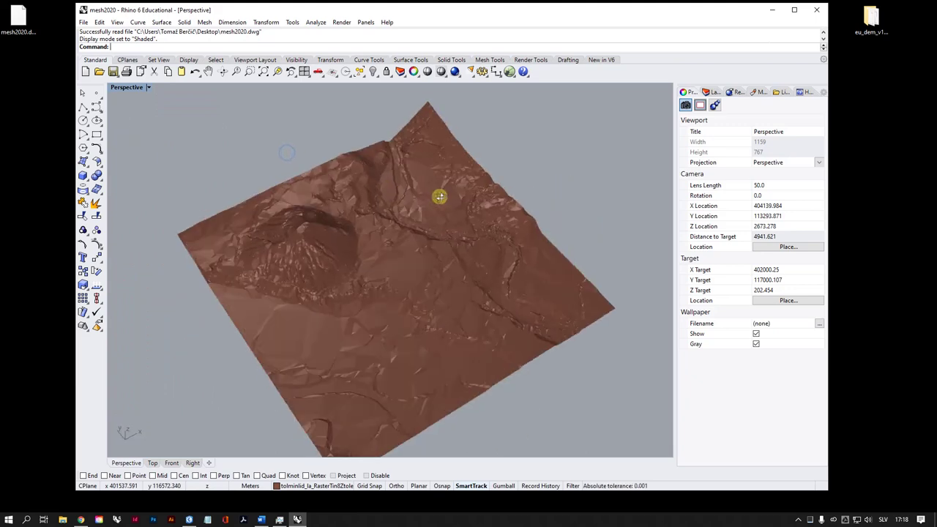